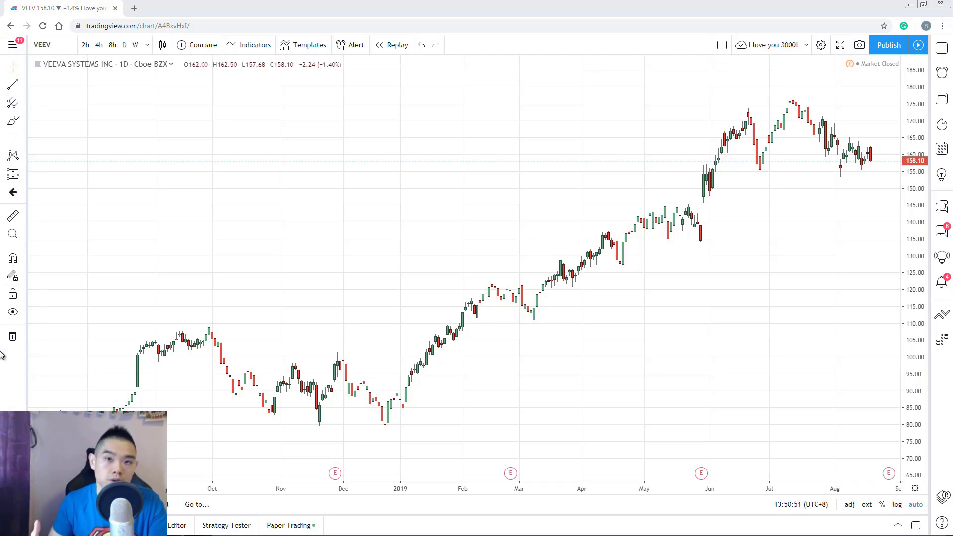
left_click(23, 66)
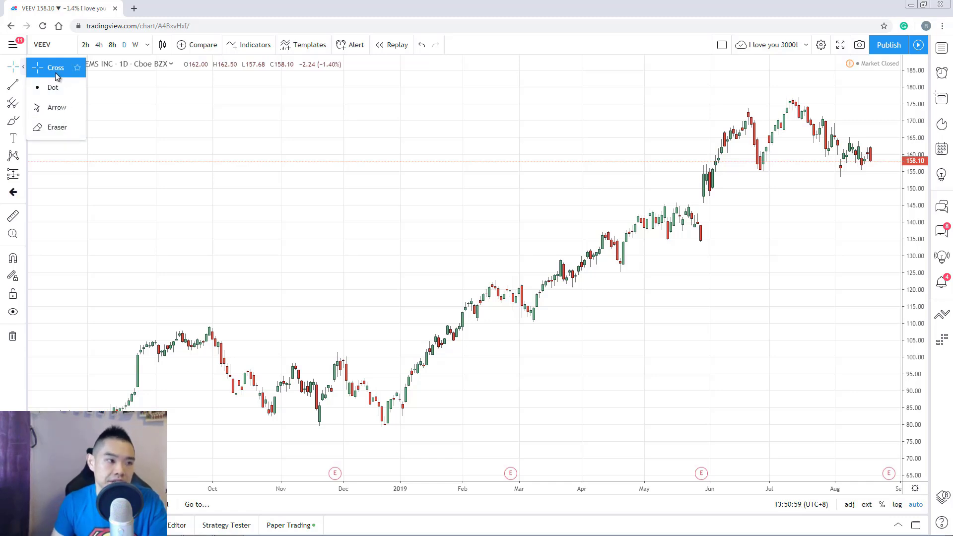
left_click(23, 88)
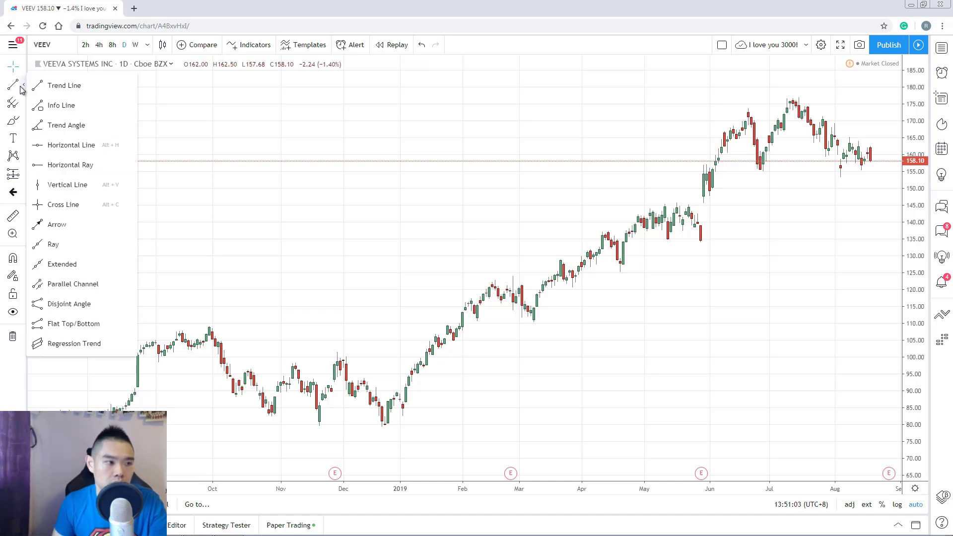
left_click(56, 87)
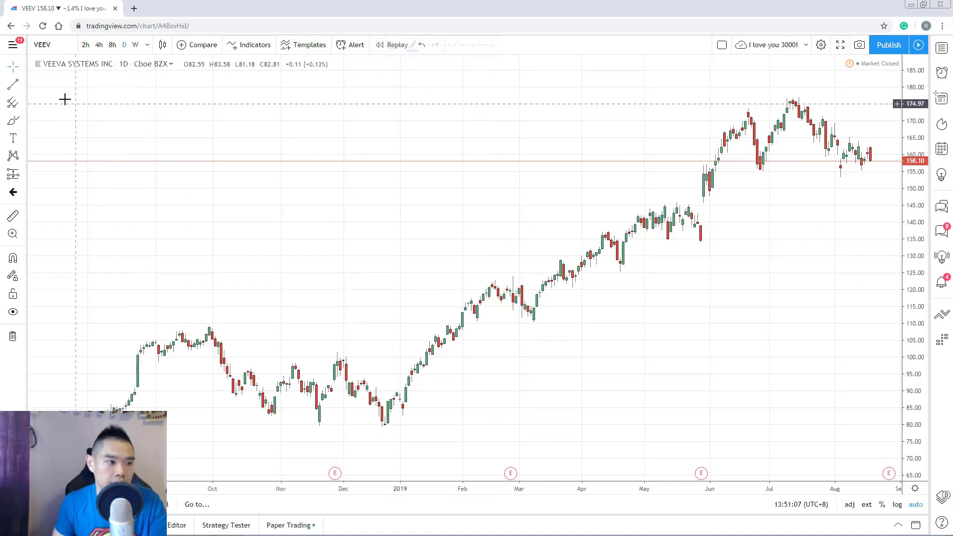
Draw a trend line under the rising lows from about 79.69 on 26 Dec '18 to about 145.56 on 10 Jun '19
left_click(23, 87)
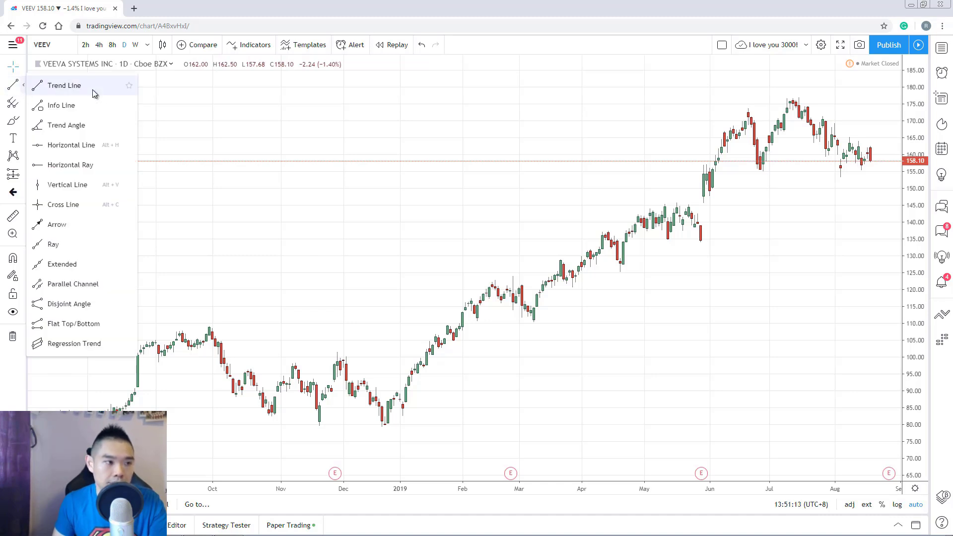
left_click(64, 88)
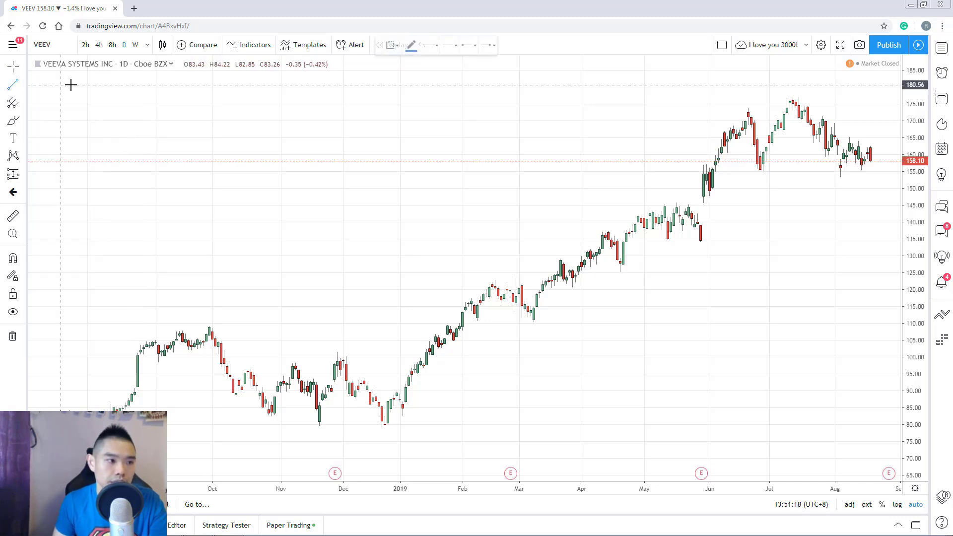
left_click(388, 426)
left_click(724, 204)
left_click(739, 228)
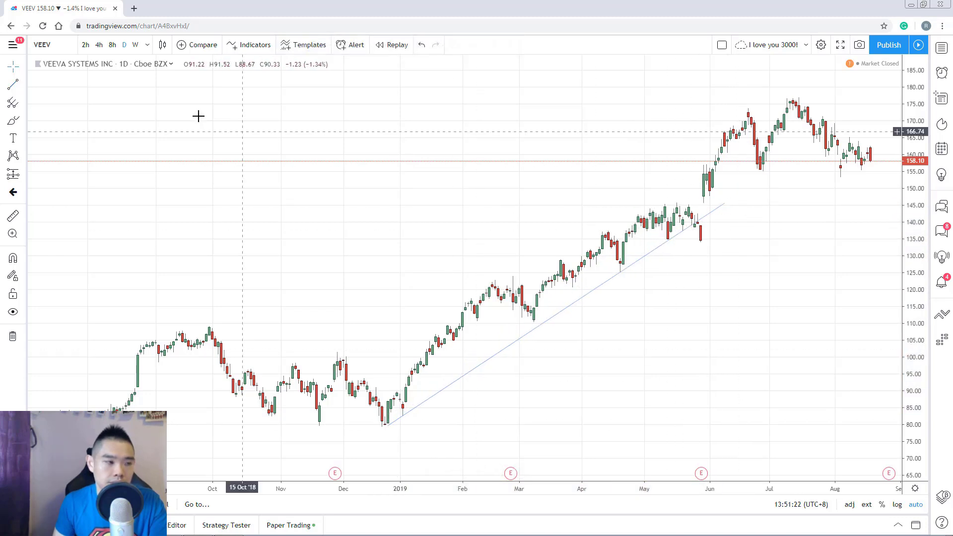
Place a horizontal line across the chart at about 136.89
left_click(24, 86)
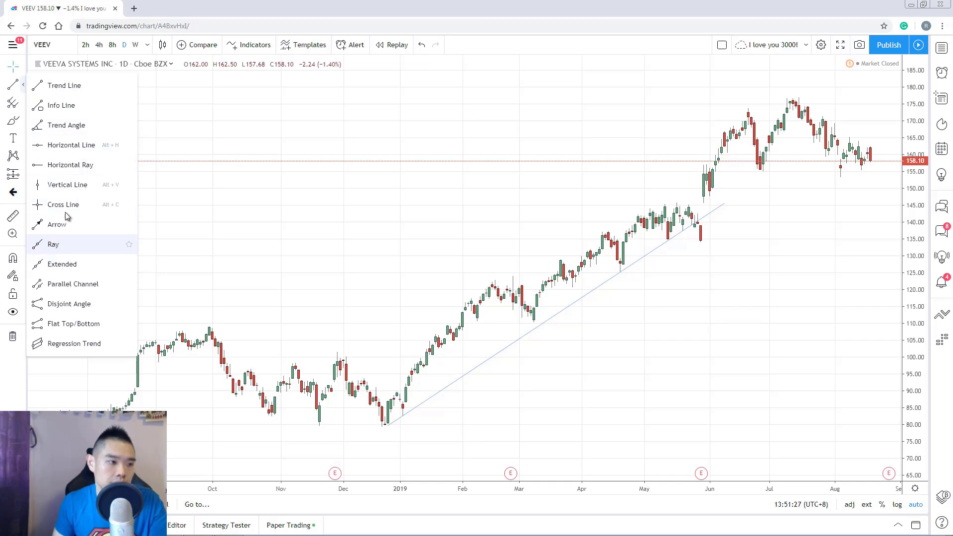
left_click(71, 145)
left_click(505, 232)
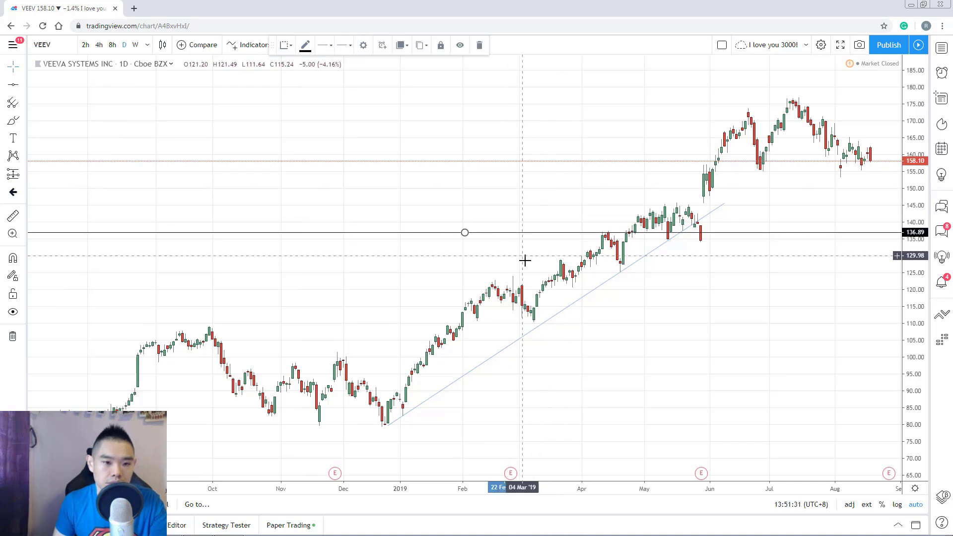
left_click(521, 225)
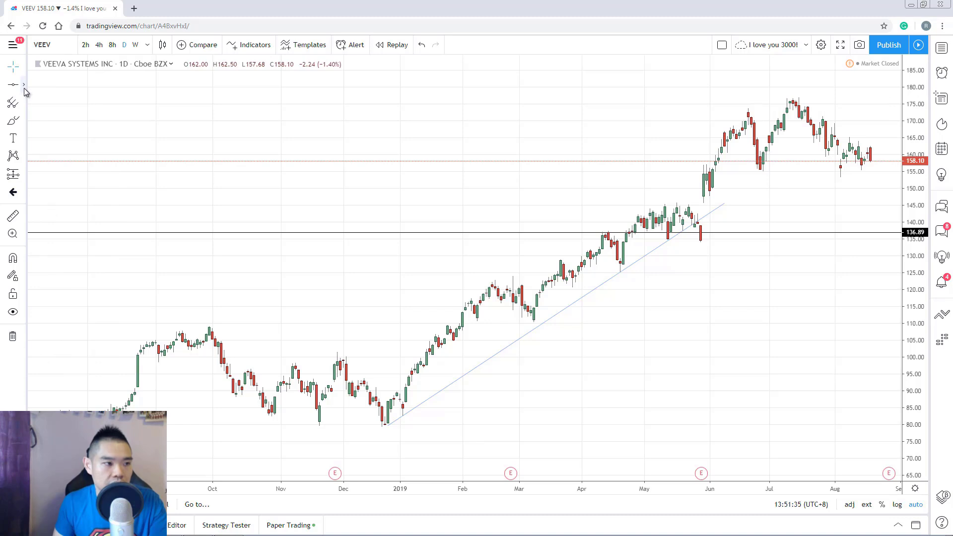
Add Trend Line to the favourite drawing tools and move the floating favourites toolbar off the chart, beside the undo and redo controls
left_click(24, 87)
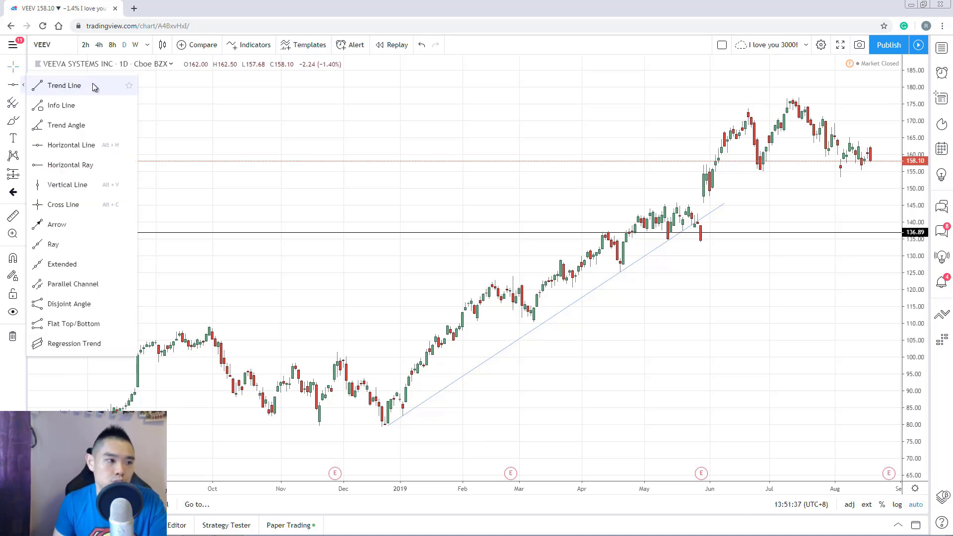
left_click(129, 87)
left_click(238, 99)
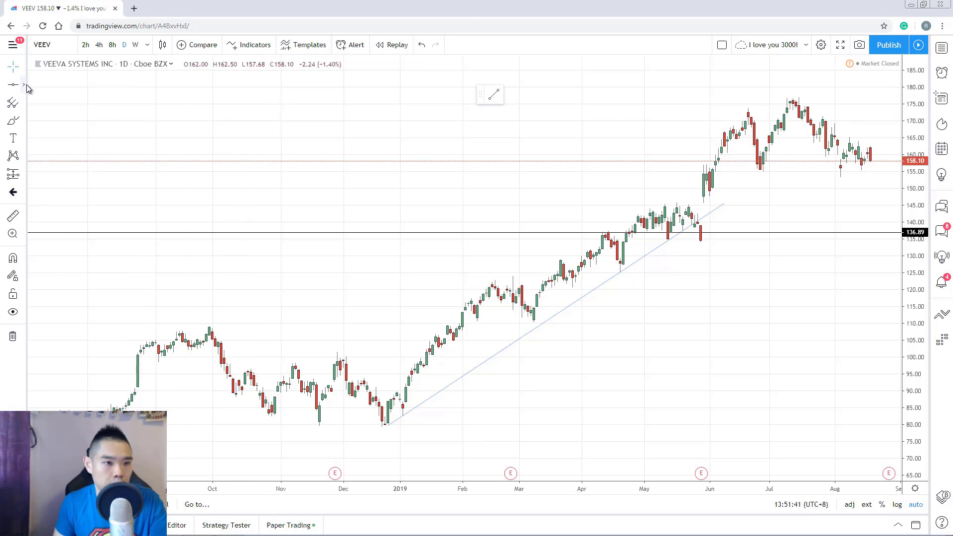
left_click_drag(482, 97, 462, 56)
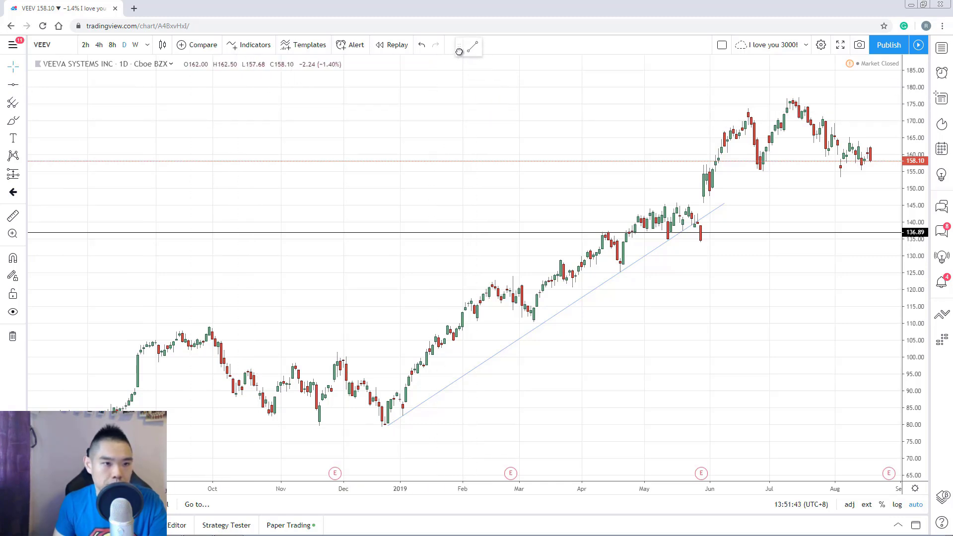
Draw two trend lines: about 97.63 to 125.71 (18 Jan–27 Feb '19), and about 172.62 to 167.18 (19 Jun–20 Aug '19)
left_click(462, 45)
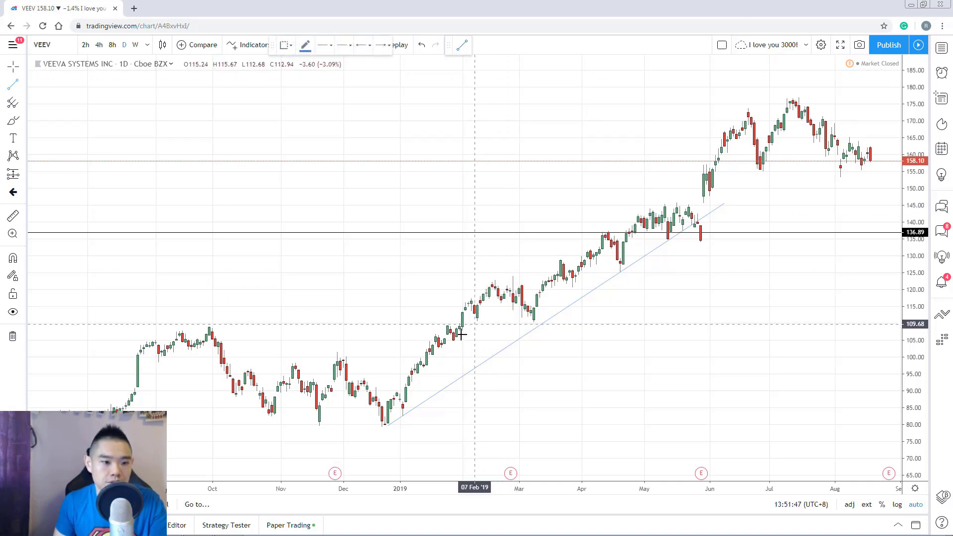
left_click(435, 364)
left_click(512, 270)
left_click(461, 45)
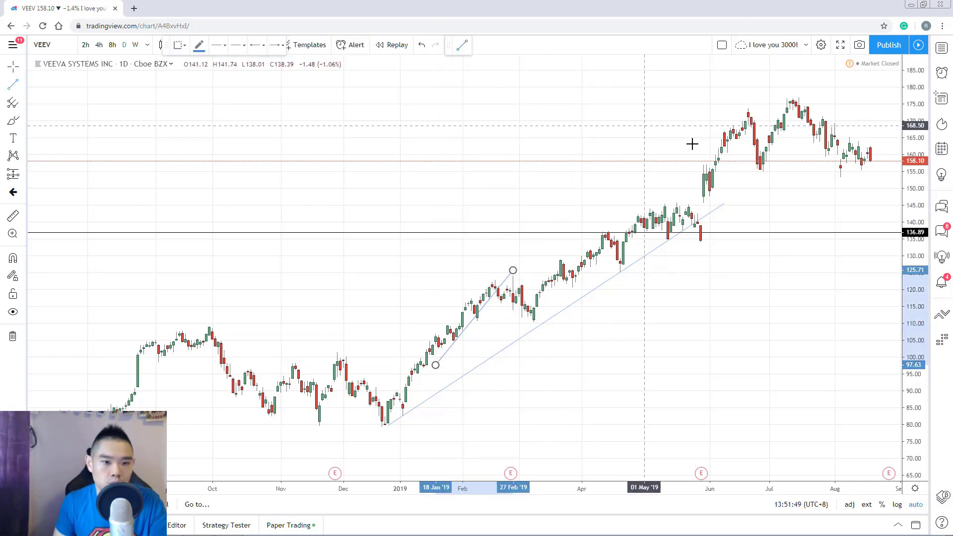
left_click(744, 112)
left_click(873, 130)
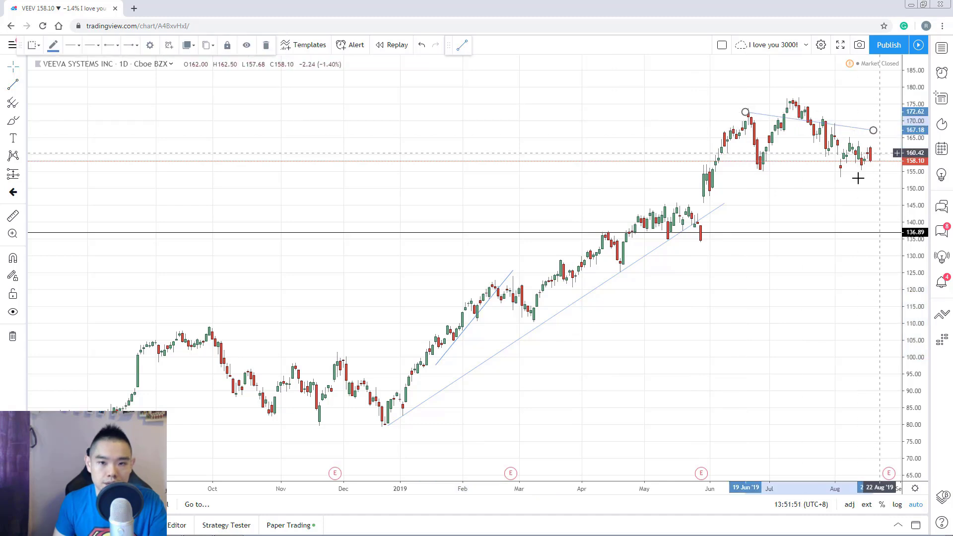
Add Horizontal Line to the favourite drawing tools and place horizontal lines at about 177.33 and about 80.28
left_click(22, 86)
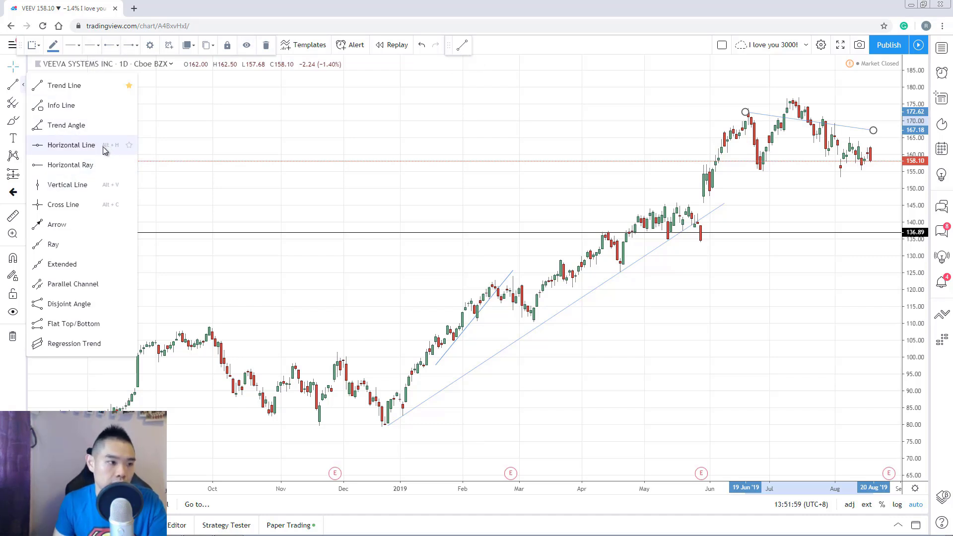
left_click(129, 145)
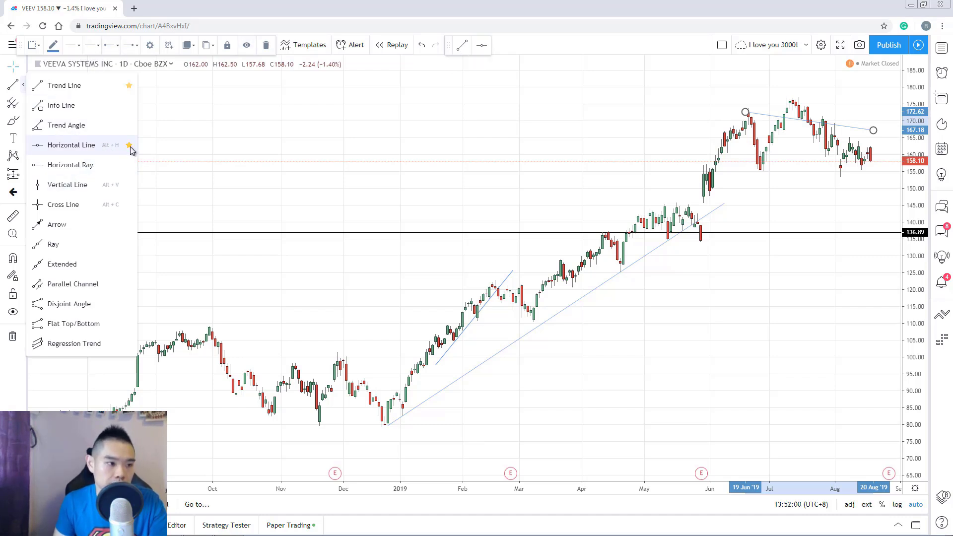
left_click(483, 45)
left_click(733, 96)
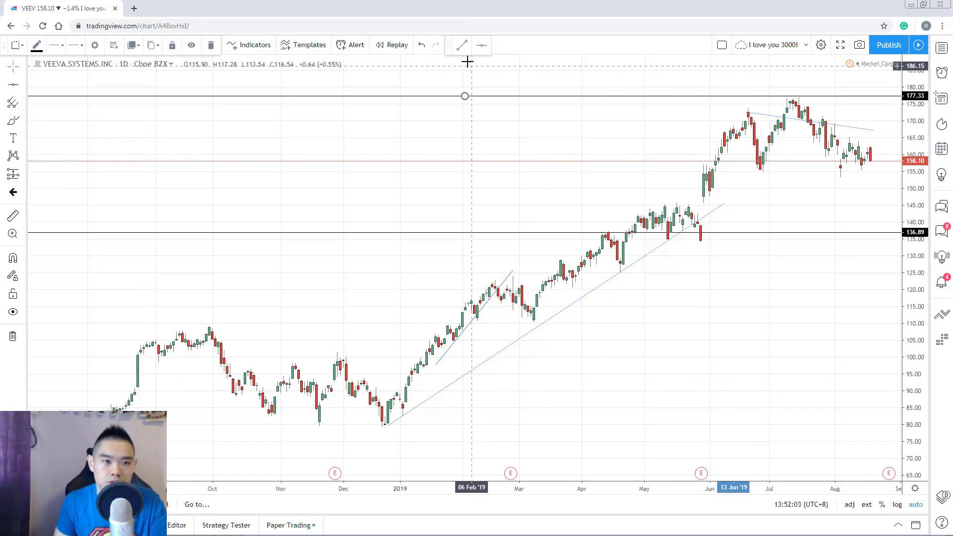
left_click(483, 46)
left_click(312, 424)
left_click(537, 416)
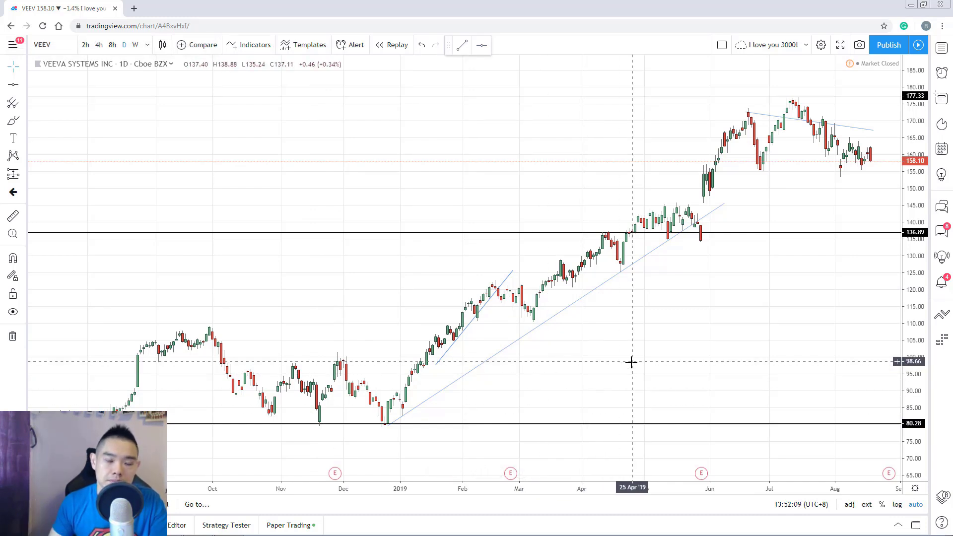
Review the visibility, coordinates and style settings of the long rising trend line, leaving them unedited
left_click(604, 289)
double_click(605, 289)
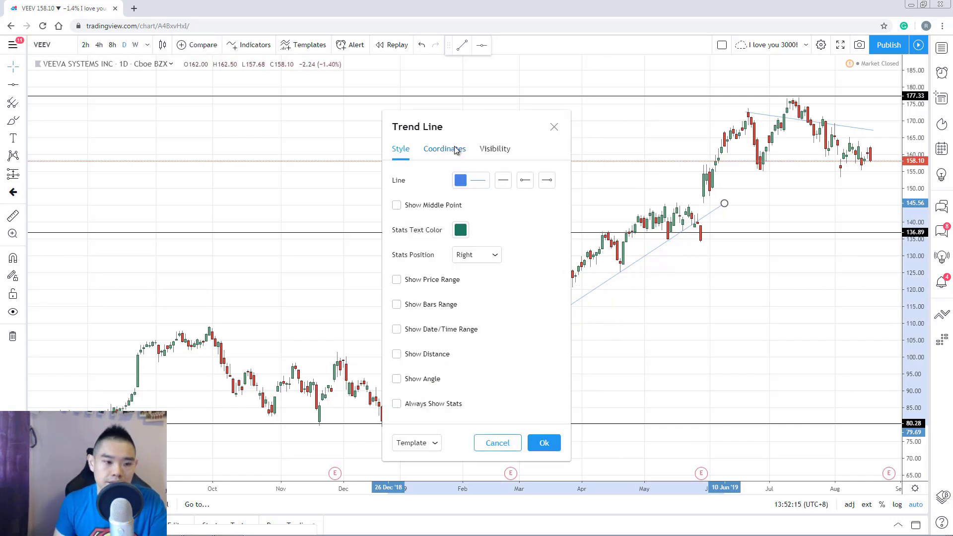
left_click(502, 153)
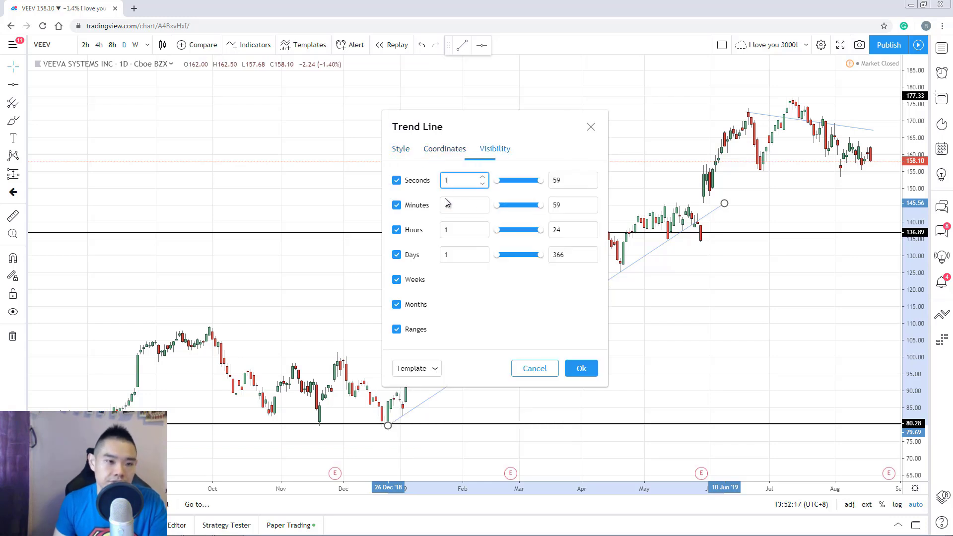
left_click(447, 151)
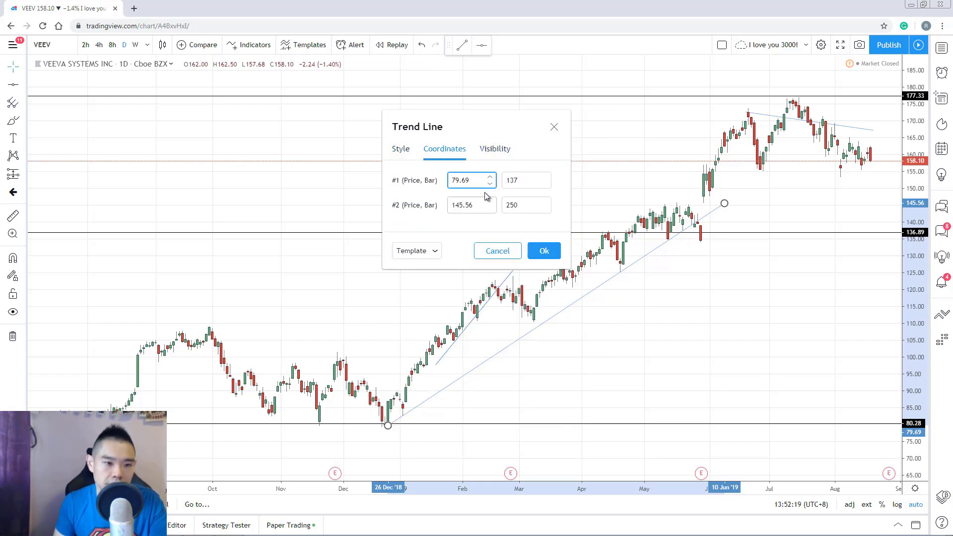
left_click(406, 149)
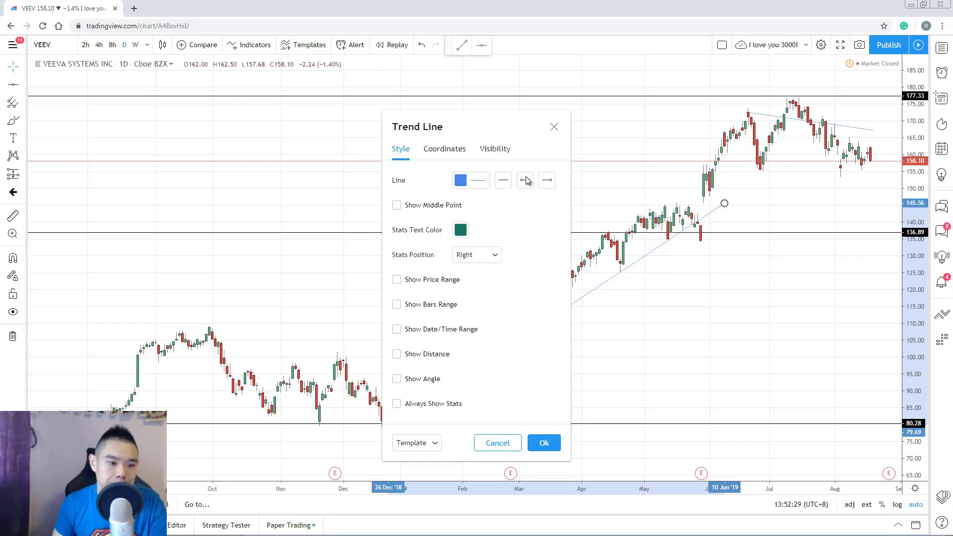
left_click(554, 126)
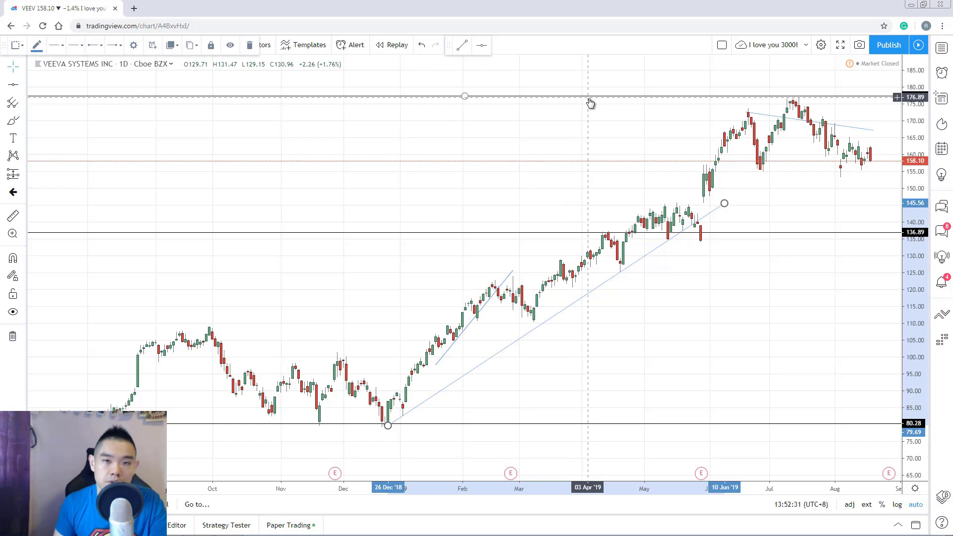
Review the style, coordinates and visibility settings of the horizontal line at 177.33 without editing them
double_click(588, 98)
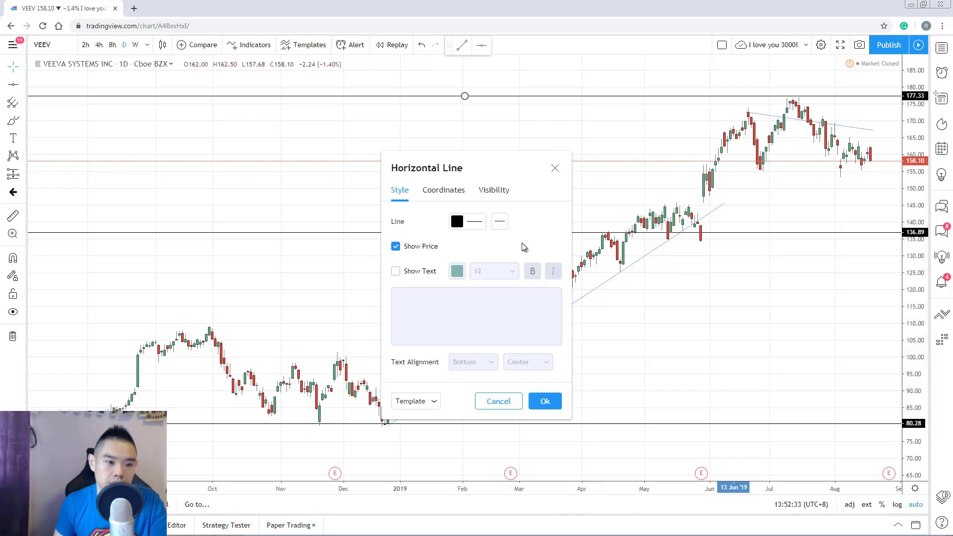
left_click(449, 191)
left_click(500, 192)
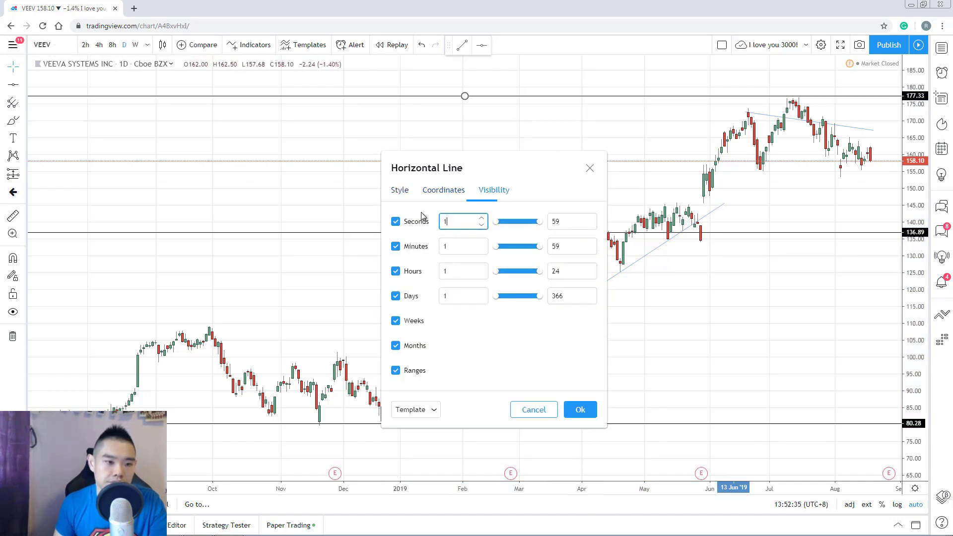
left_click(589, 169)
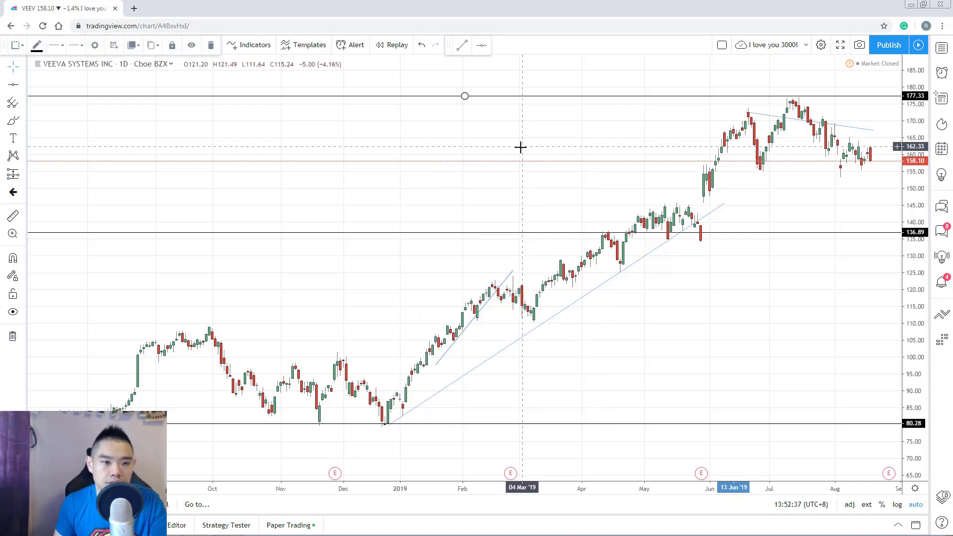
left_click(23, 86)
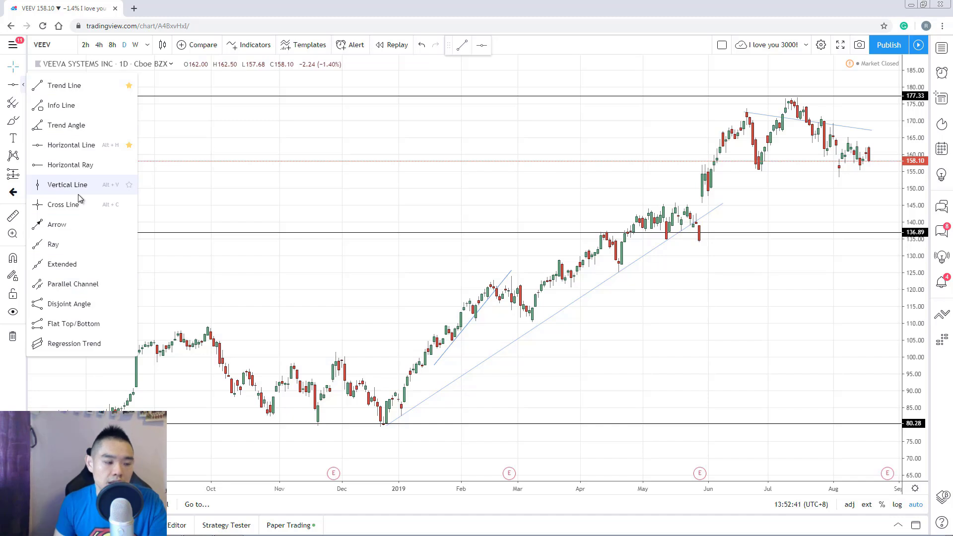
left_click(202, 191)
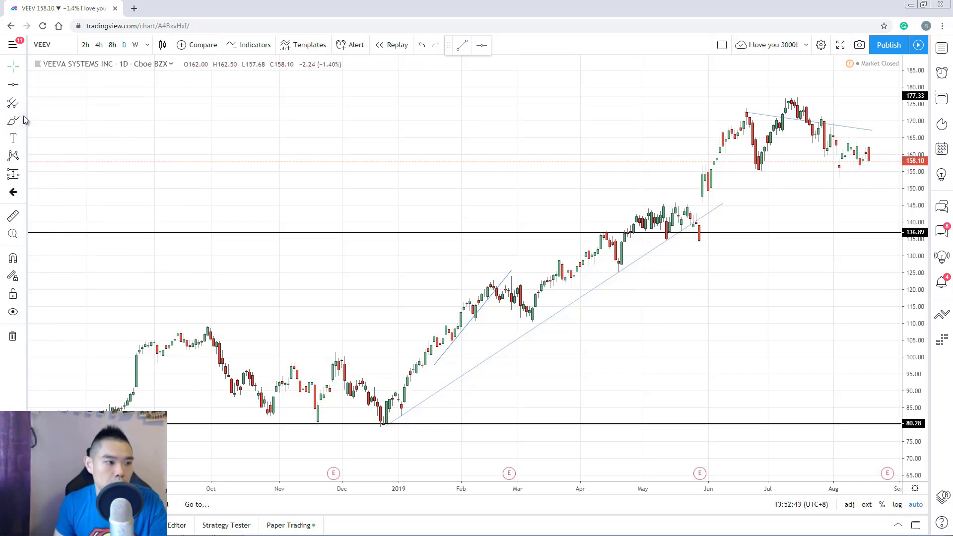
Draw a Fib Retracement from about 80.57 on 24 Dec '18 up to about 123.21 on 26 Apr '19
left_click(24, 105)
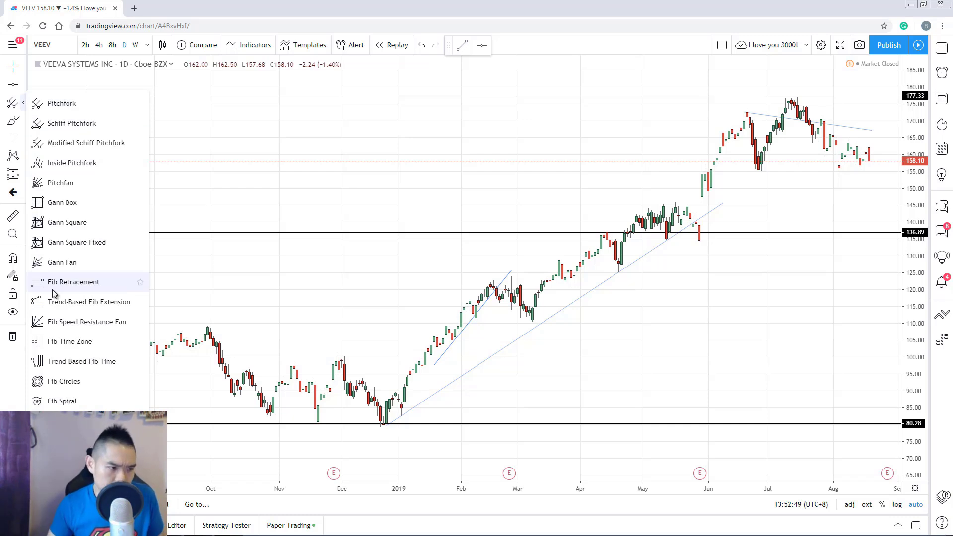
left_click(98, 283)
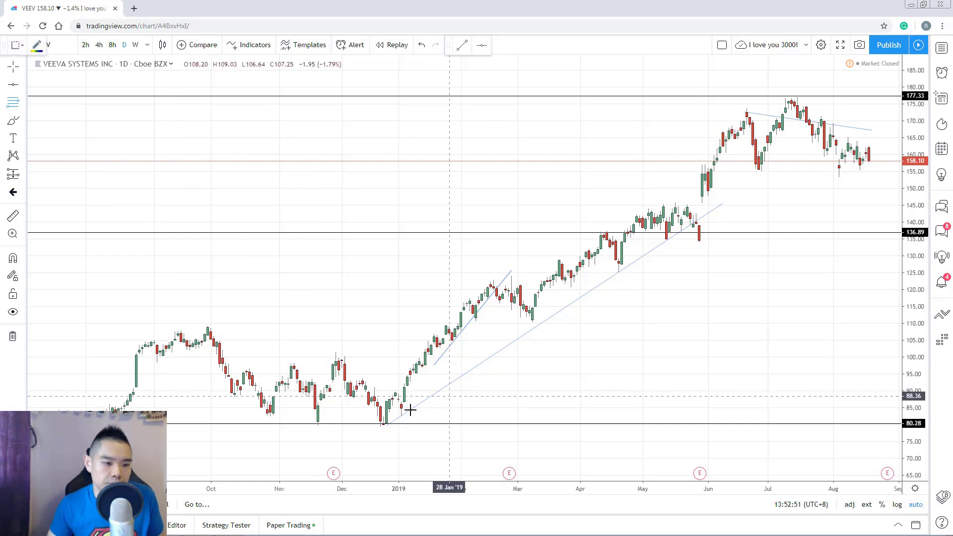
left_click(383, 422)
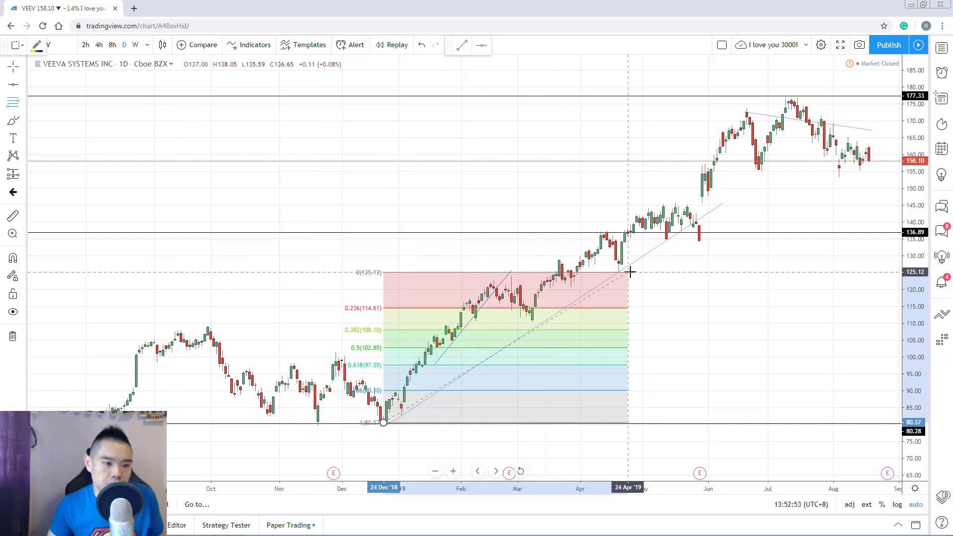
left_click(633, 279)
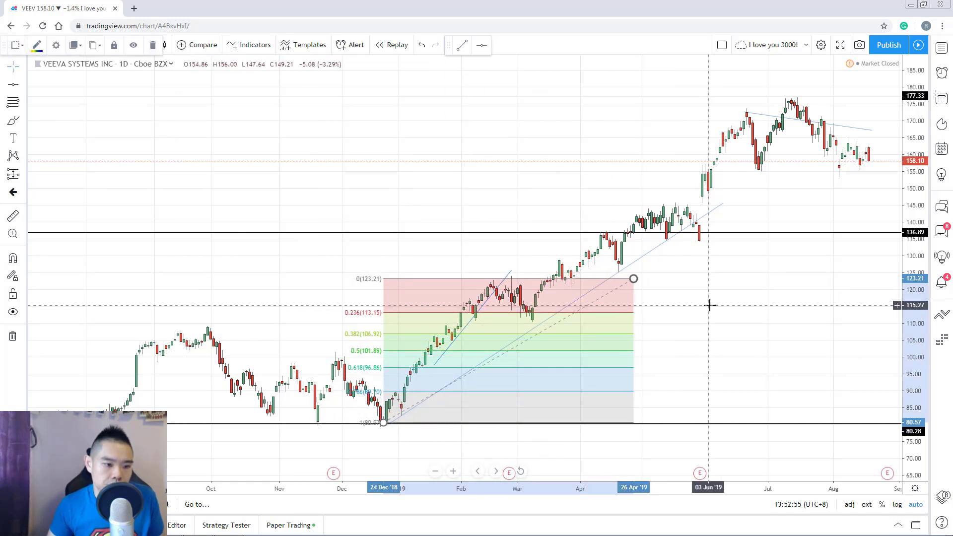
Draw a Pitchfork from about 75.42 through about 104.83 on 01 Oct '18 to about 81.60 on 21 Nov '18
left_click(25, 105)
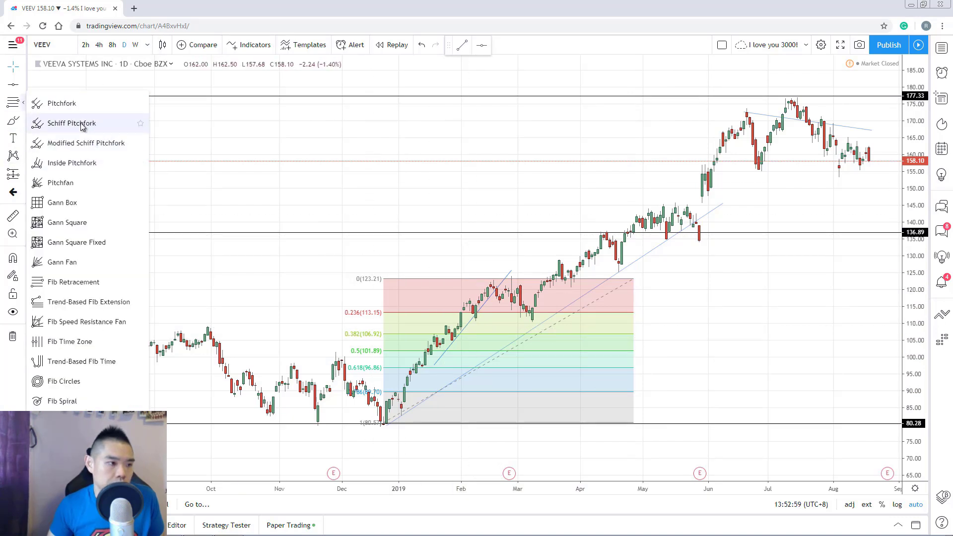
left_click(70, 103)
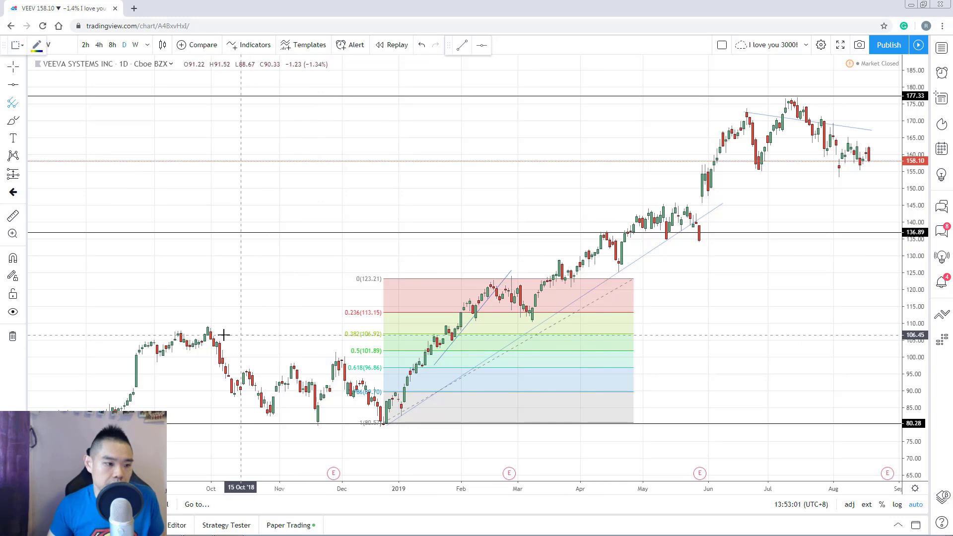
left_click(84, 439)
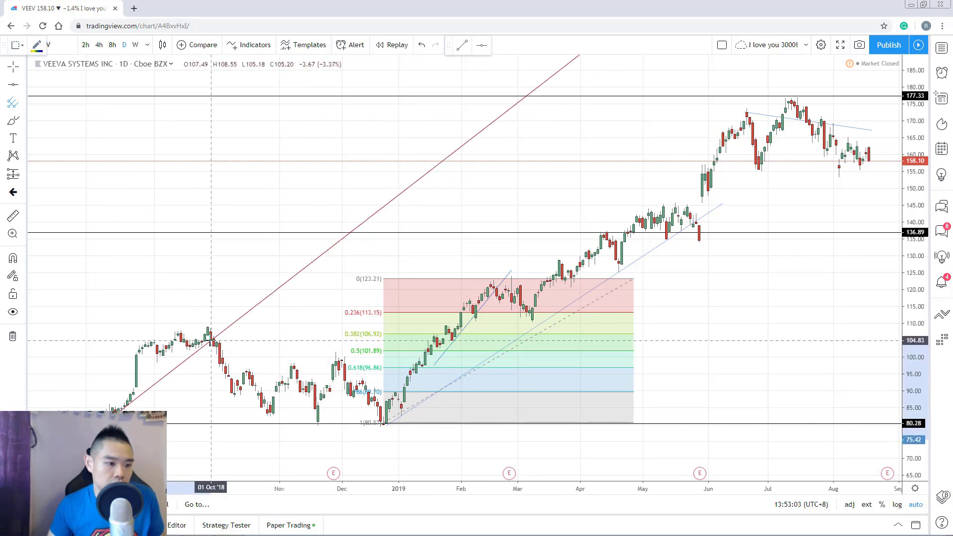
left_click(211, 340)
left_click(309, 431)
mouse_move(309, 431)
left_mouse_down()
mouse_move(315, 424)
mouse_move(206, 304)
mouse_move(320, 421)
mouse_move(255, 336)
mouse_move(320, 419)
left_mouse_up()
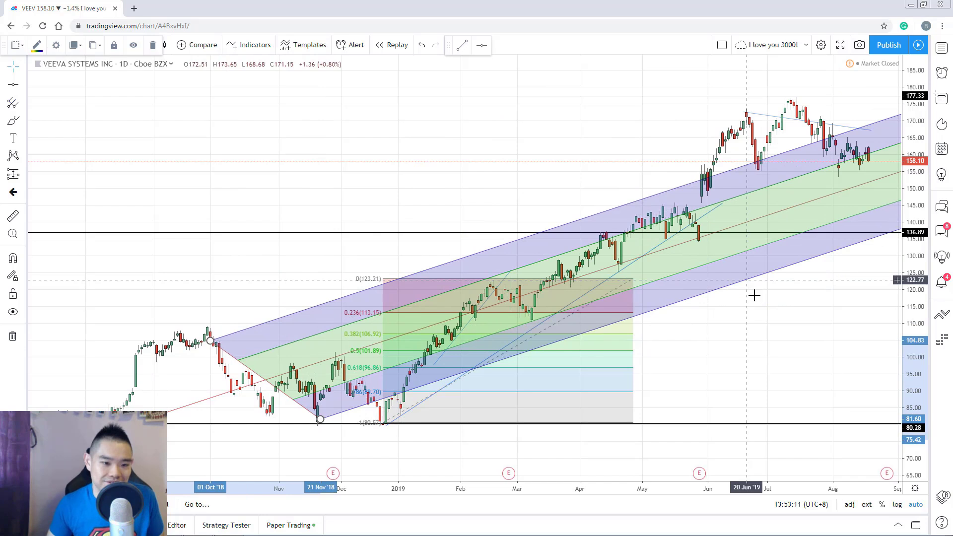
left_click(708, 312)
left_click(23, 103)
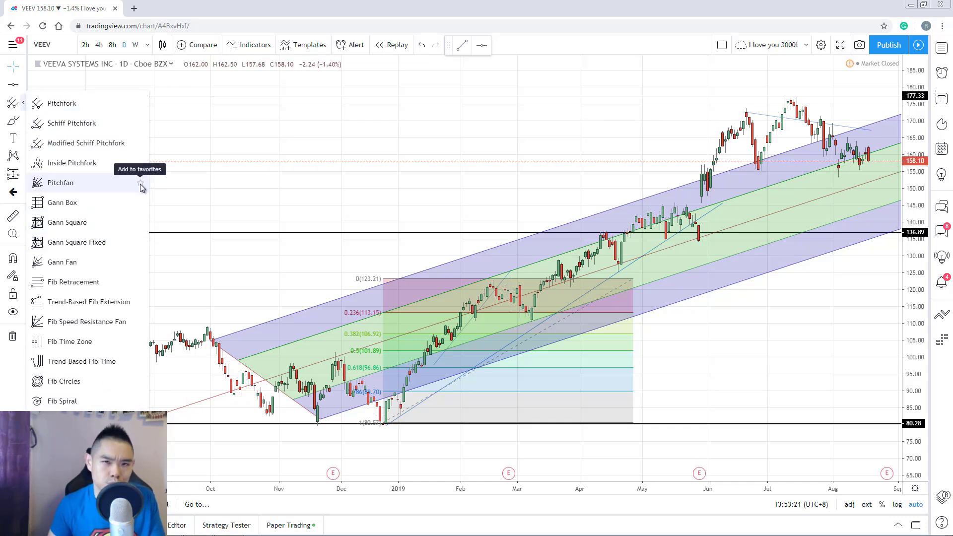
left_click(251, 189)
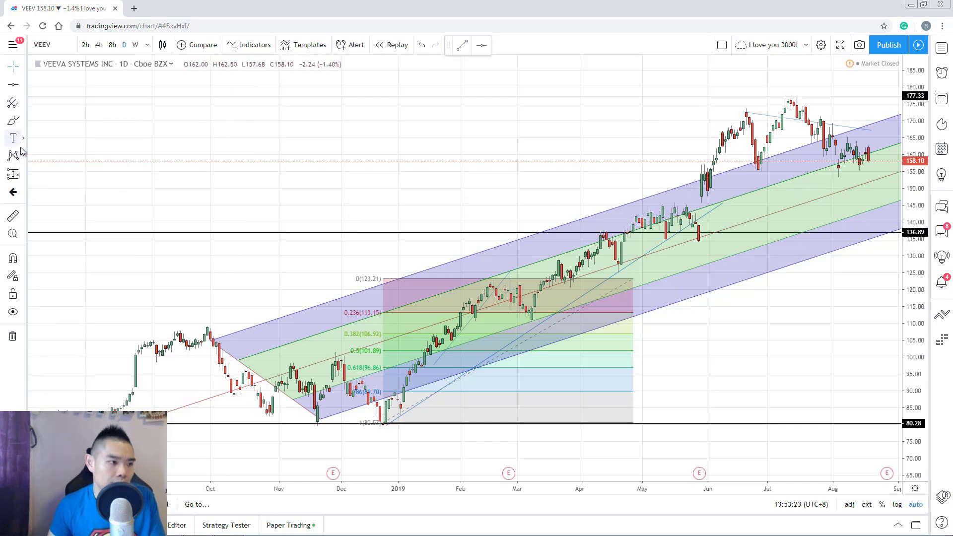
Add the text "Watch out for 1.2000 level for long setups" to the chart and position it just below the 80.28 horizontal line
left_click(23, 138)
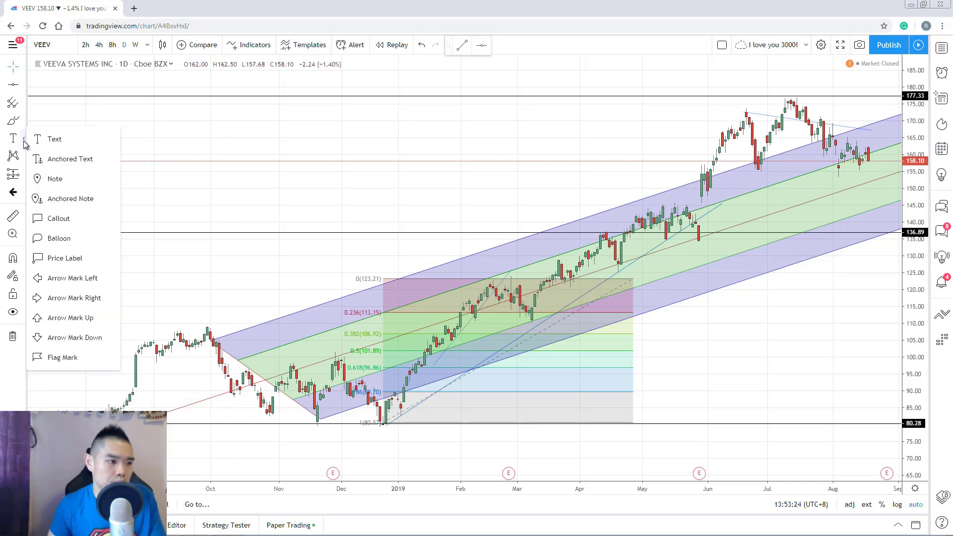
left_click(55, 139)
left_click(692, 413)
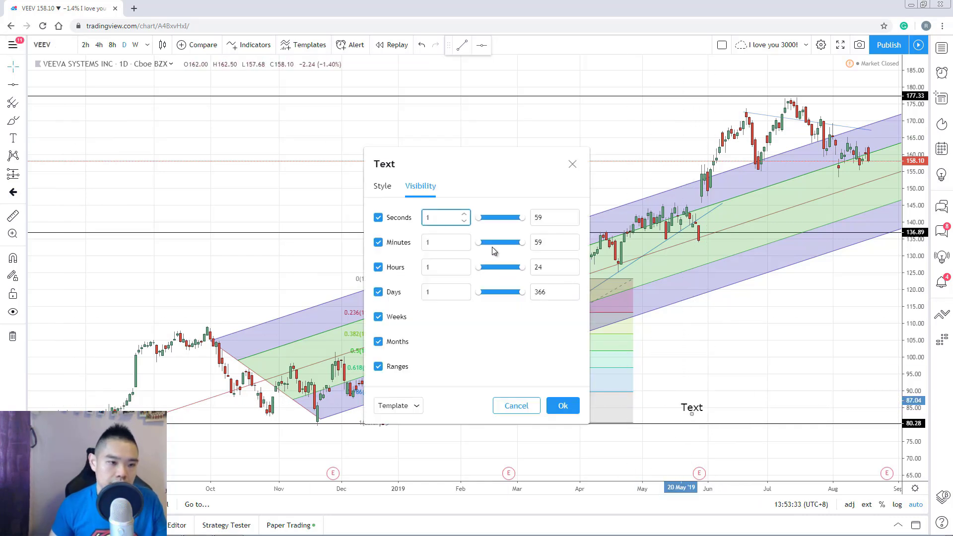
left_click(387, 186)
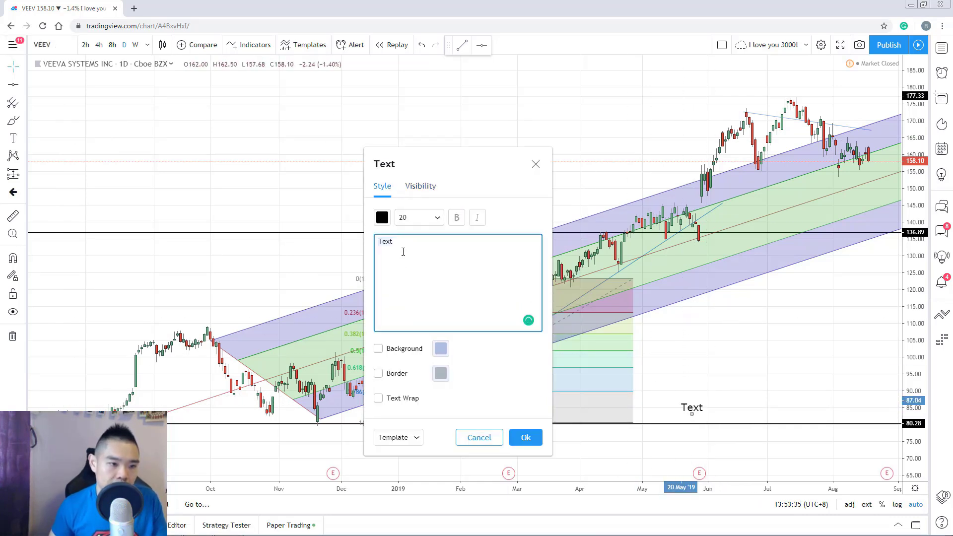
key("ctrl+a")
type("Wat")
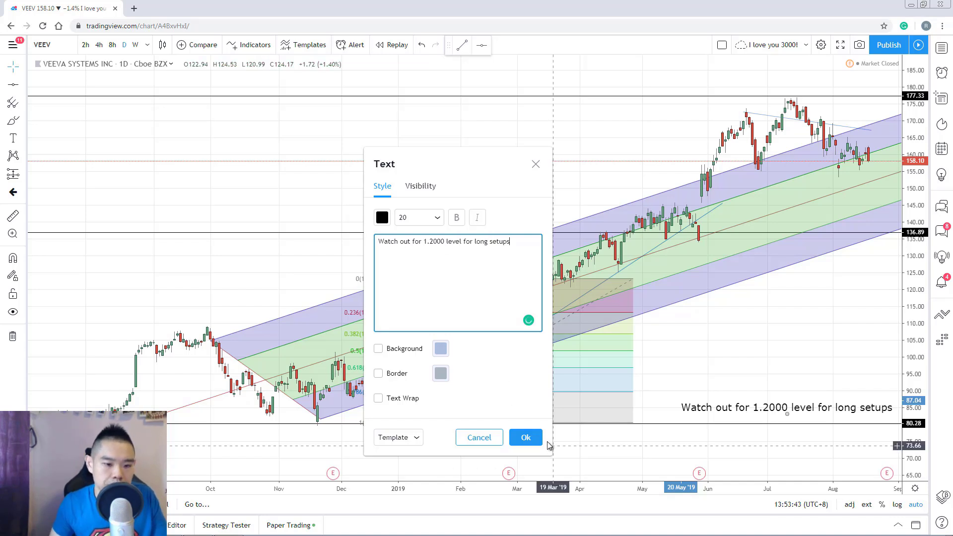
left_click(525, 437)
mouse_move(773, 406)
left_mouse_down()
mouse_move(754, 406)
mouse_move(761, 430)
left_mouse_up()
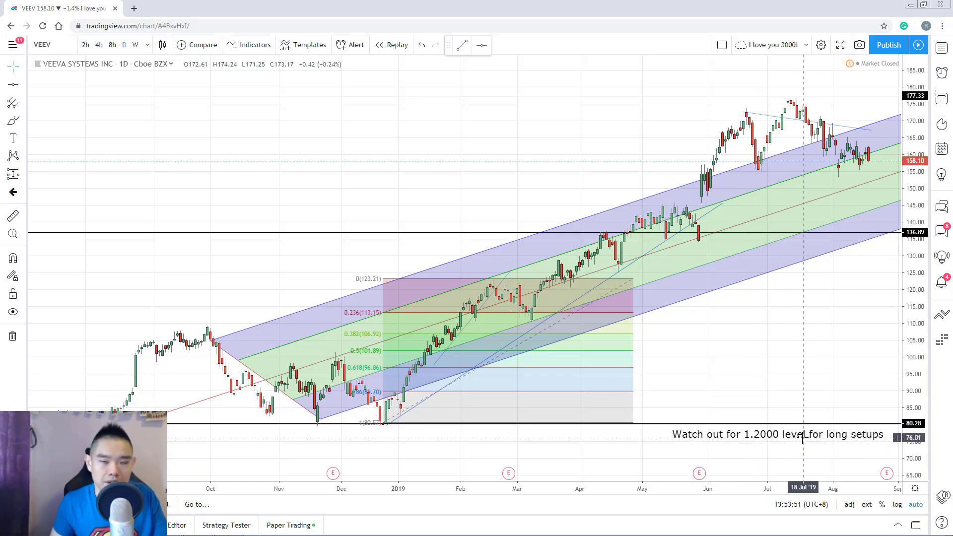
left_click(24, 139)
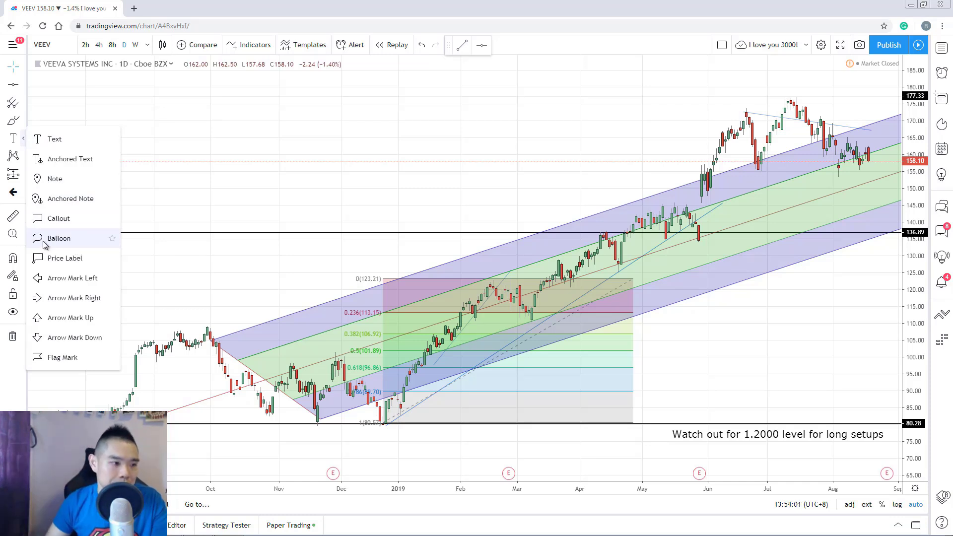
left_click(166, 189)
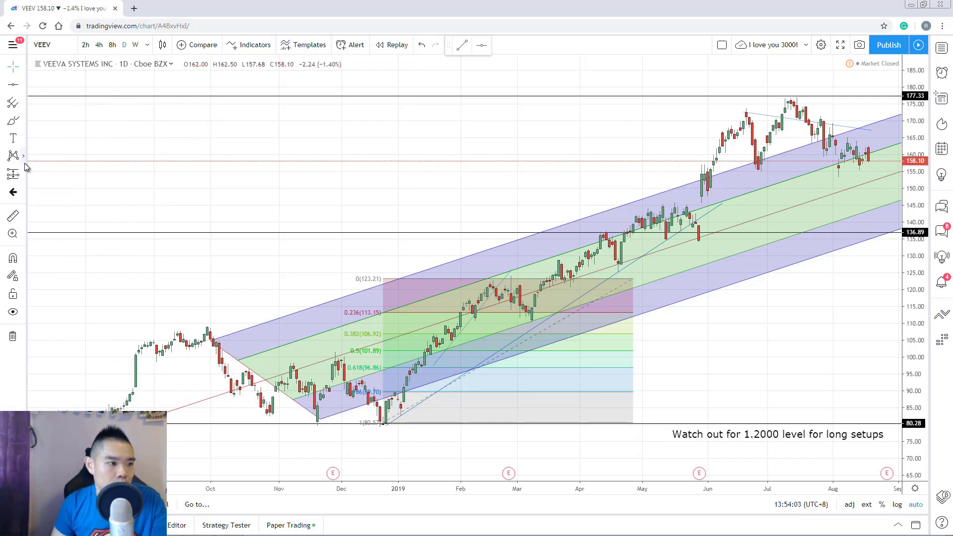
left_click(24, 157)
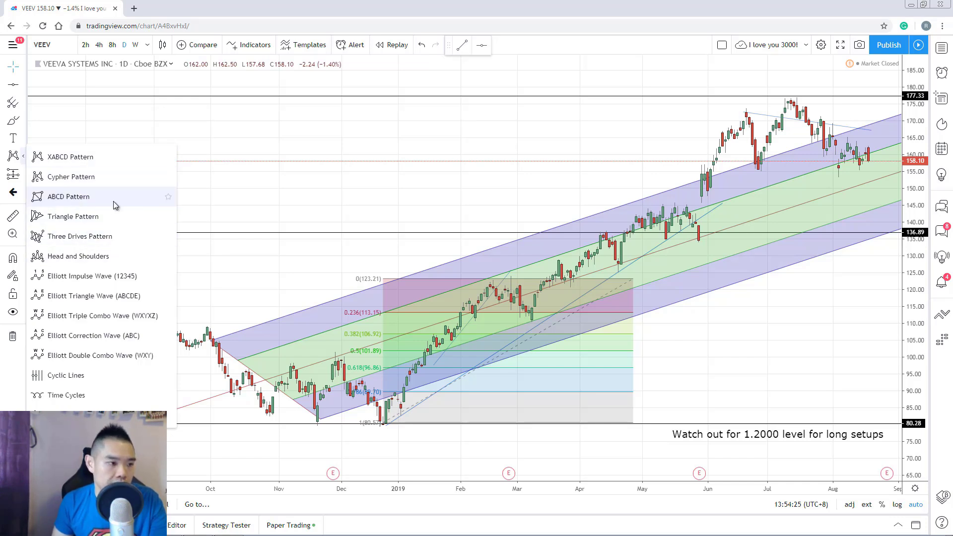
left_click(222, 186)
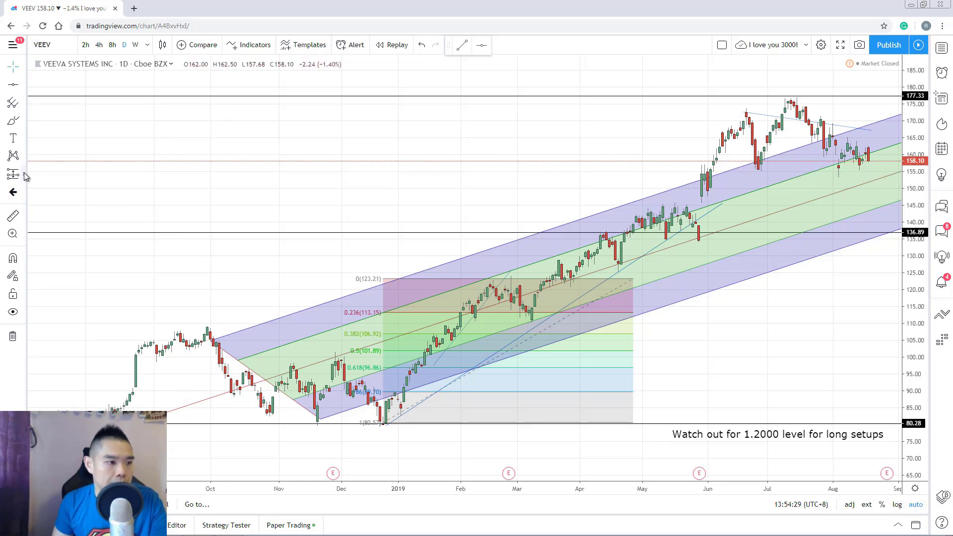
left_click(24, 175)
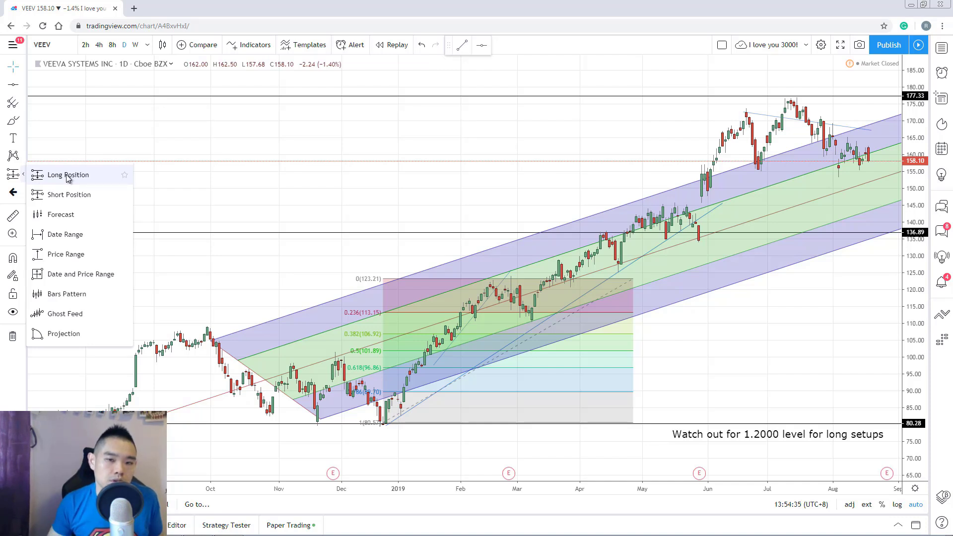
left_click(643, 342)
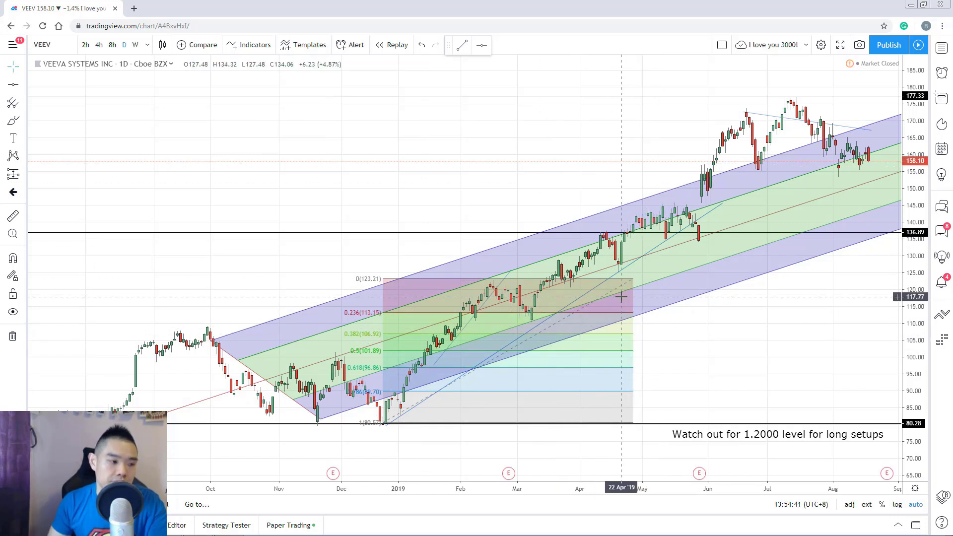
Remove all drawings and place a Long Position after the latest candle, with entry about 158.21, stop about 143.80 and target about 172.92
left_click(12, 337)
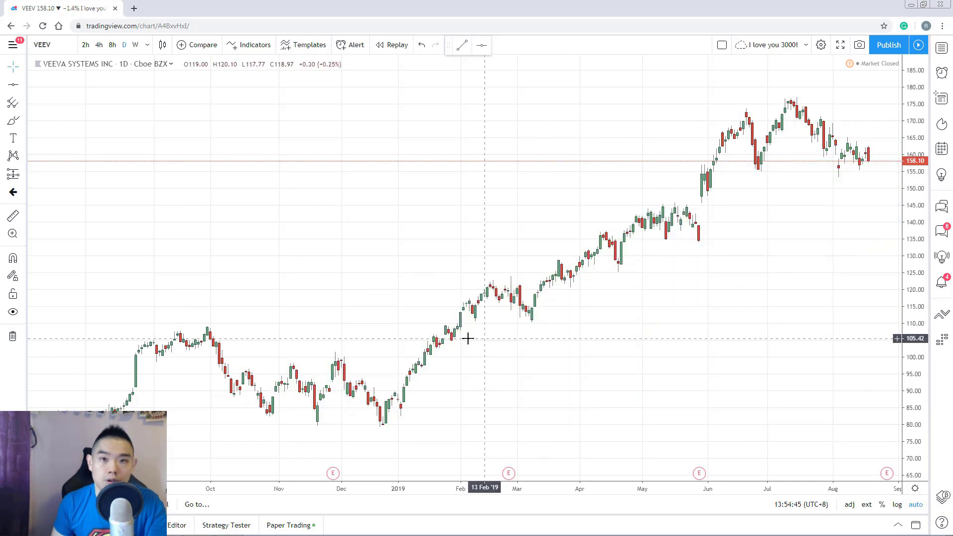
left_click(20, 175)
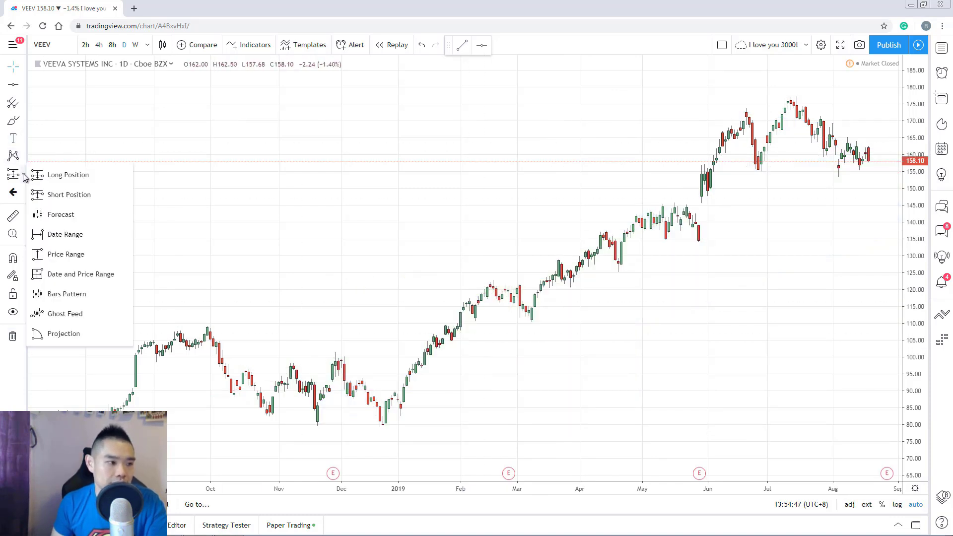
left_click(59, 175)
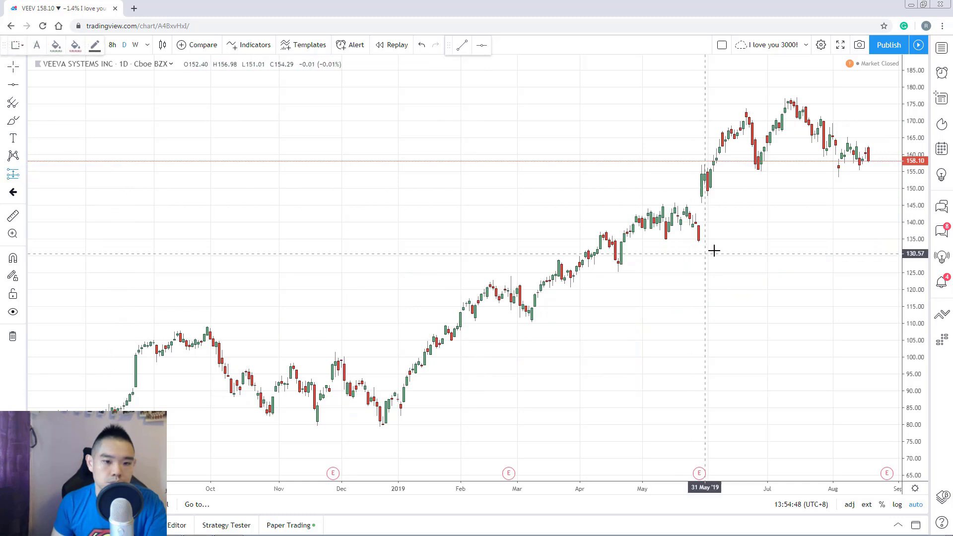
left_click(877, 161)
left_click_drag(878, 231, 878, 209)
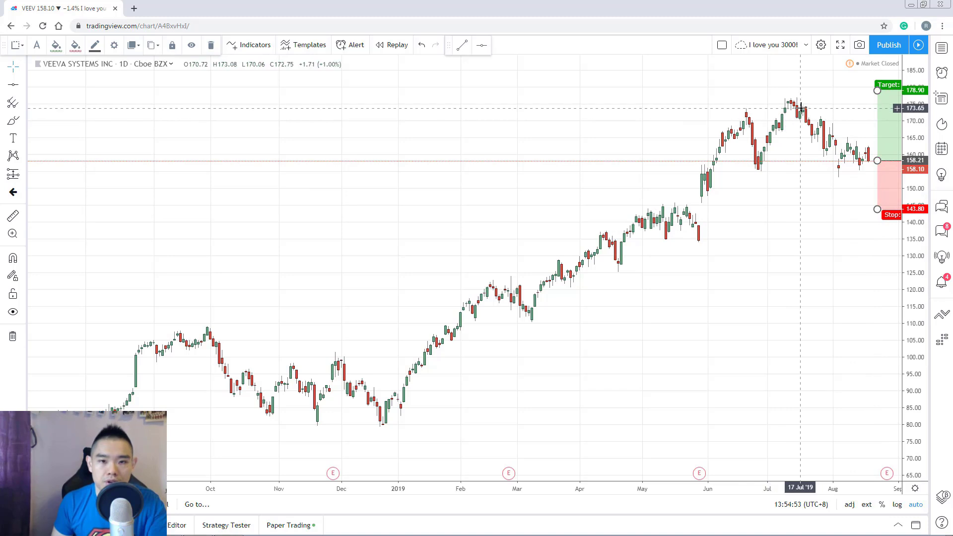
left_click_drag(878, 91, 875, 111)
left_click_drag(814, 238, 671, 279)
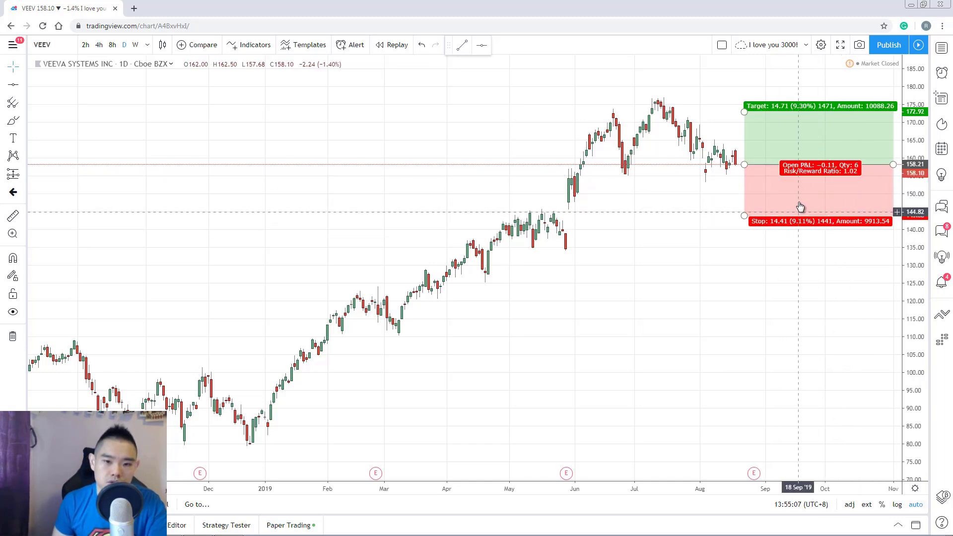
left_click(23, 175)
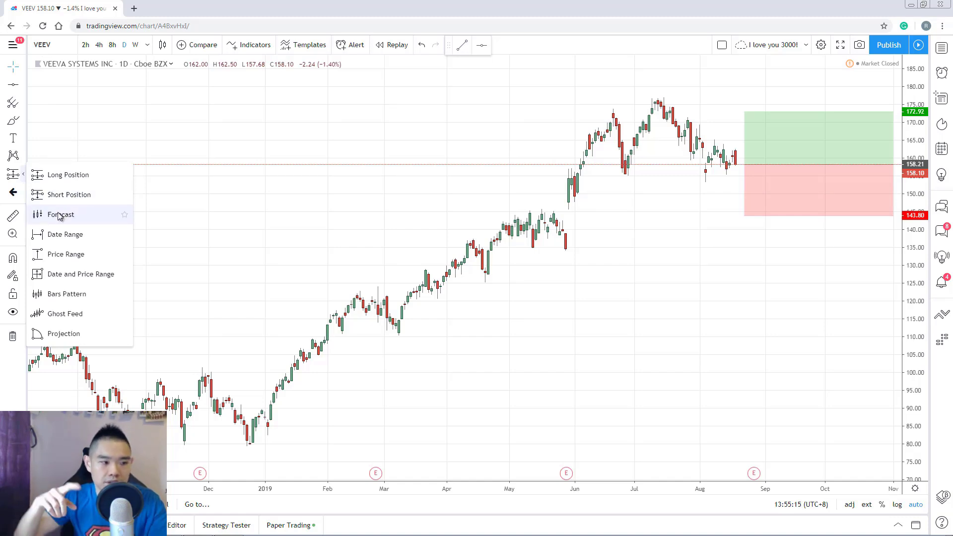
left_click(196, 239)
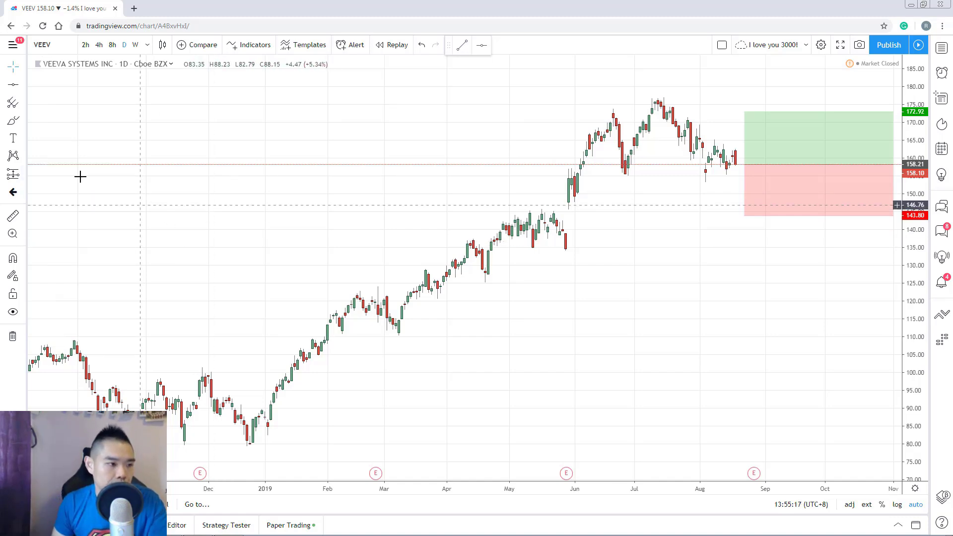
left_click(26, 195)
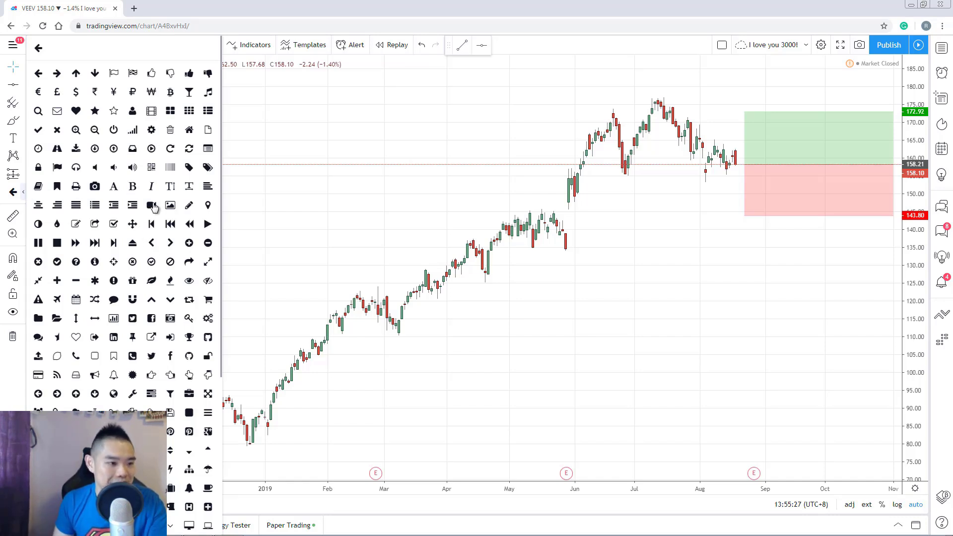
left_click(253, 244)
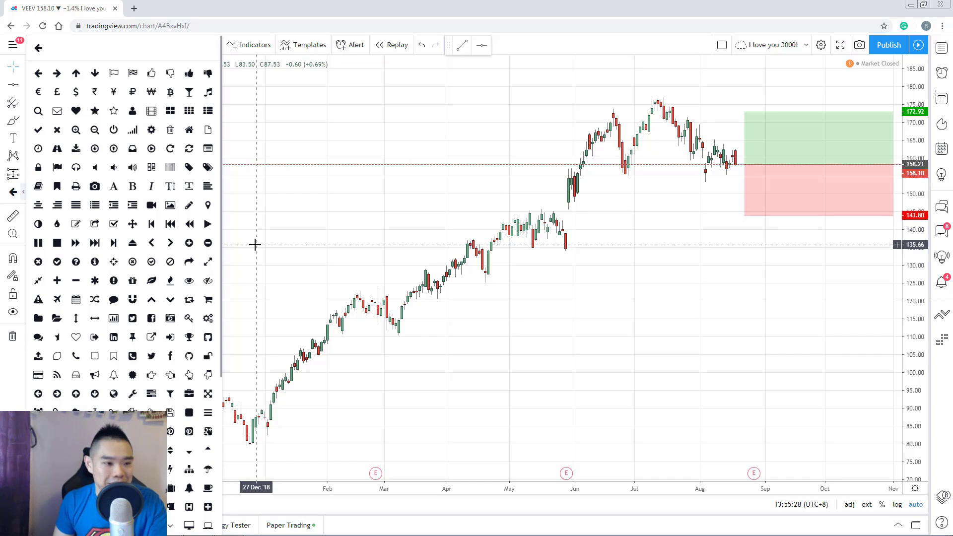
Measure price and date ranges with the Measure tool, first from about 115.81 to 29 Jan '19, then from 10 Jul '19, and dismiss both
left_click(12, 216)
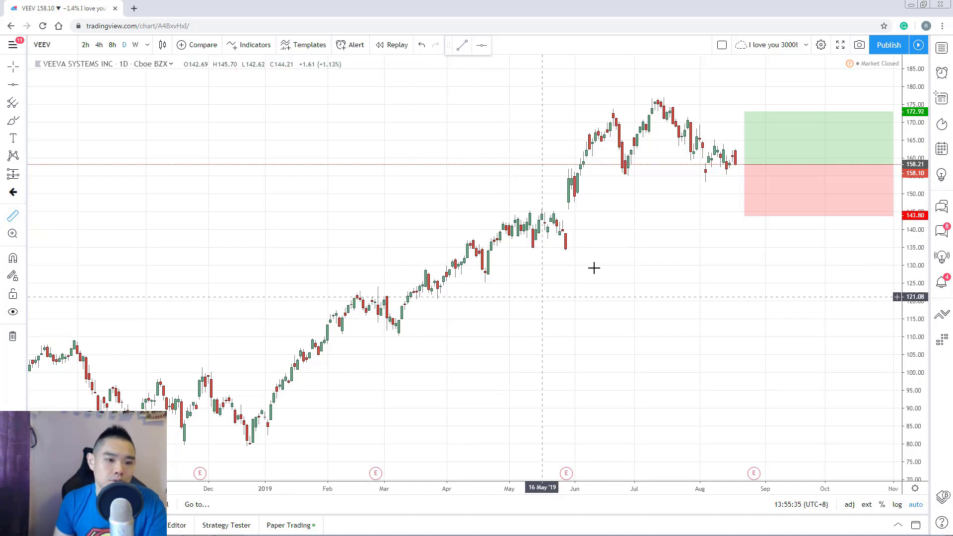
left_click(35, 317)
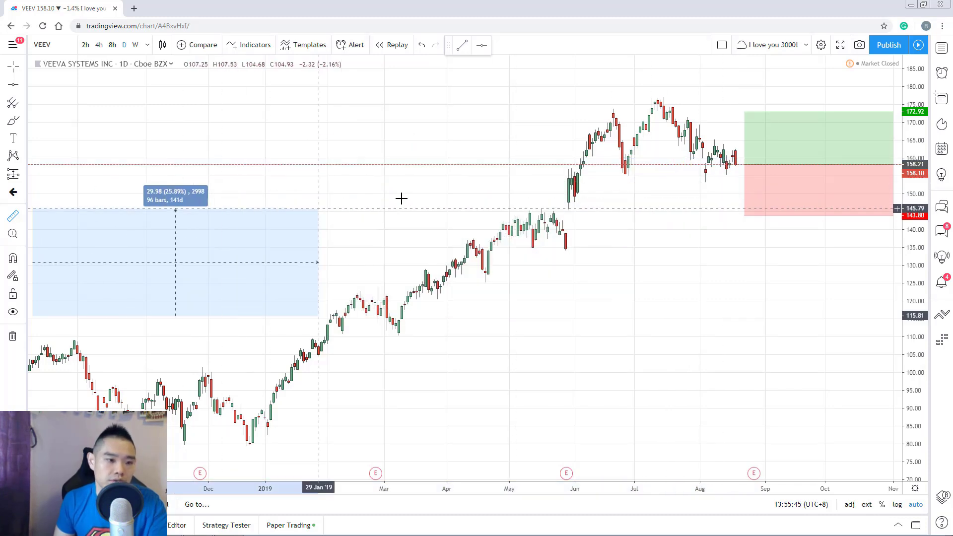
key("Escape")
left_click(674, 259)
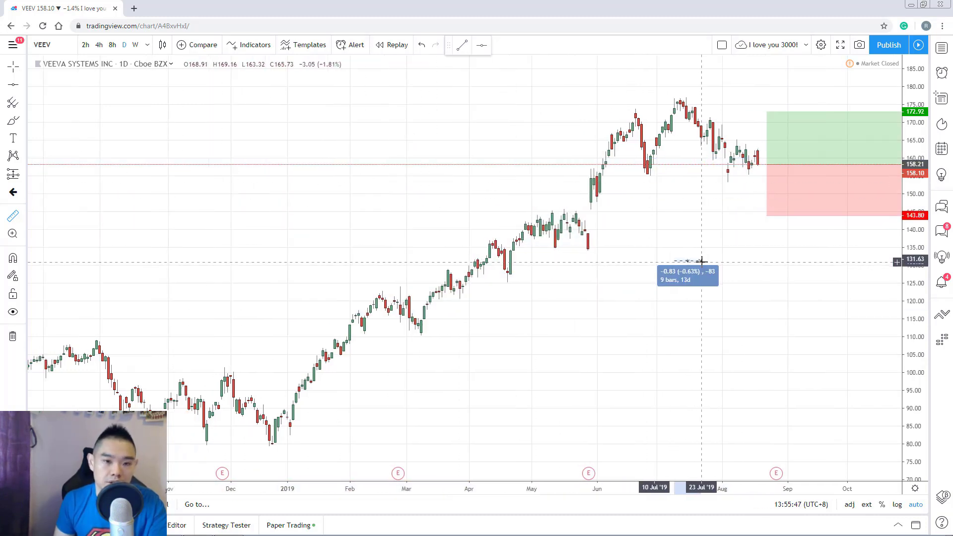
key("Escape")
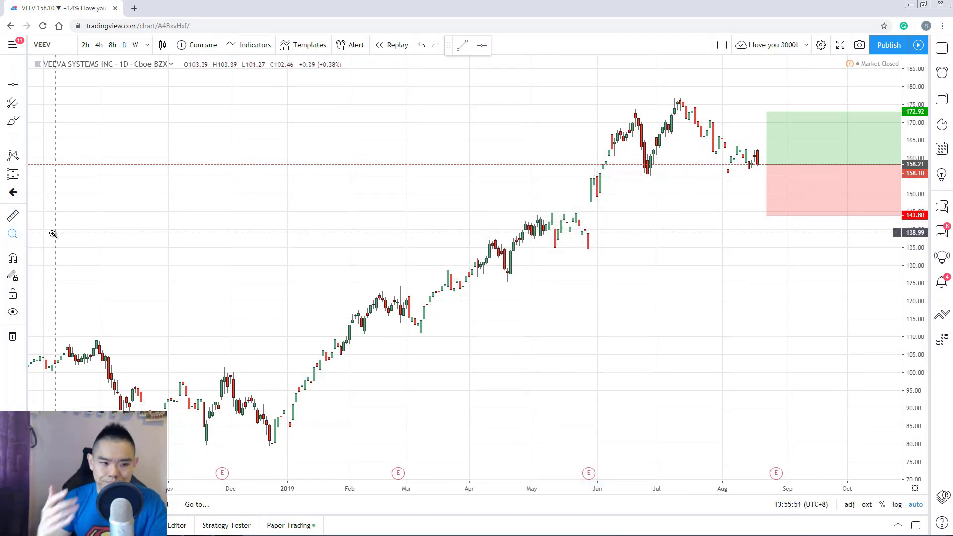
Zoom in on the February to June 2019 price area and examine its candles at different time scales
left_click_drag(317, 214, 668, 340)
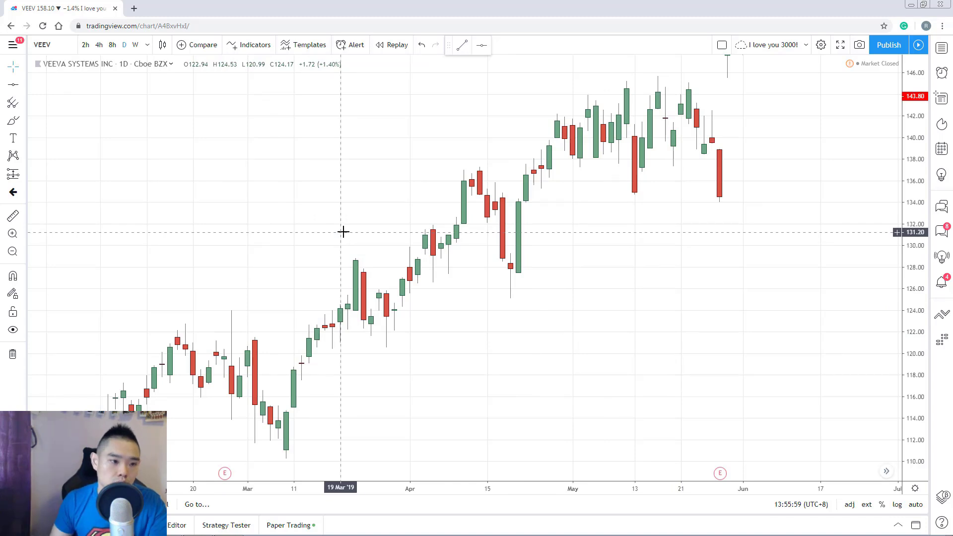
scroll(340, 220, "down", 1)
scroll(335, 226, "down", 3)
scroll(334, 225, "up", 2)
scroll(336, 226, "down", 1)
scroll(337, 226, "up", 4)
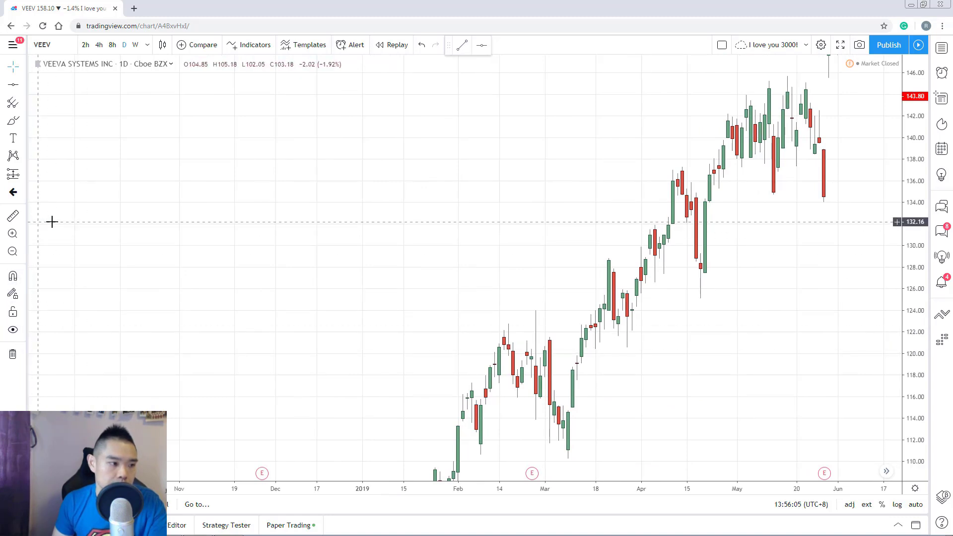
scroll(248, 208, "up", 3)
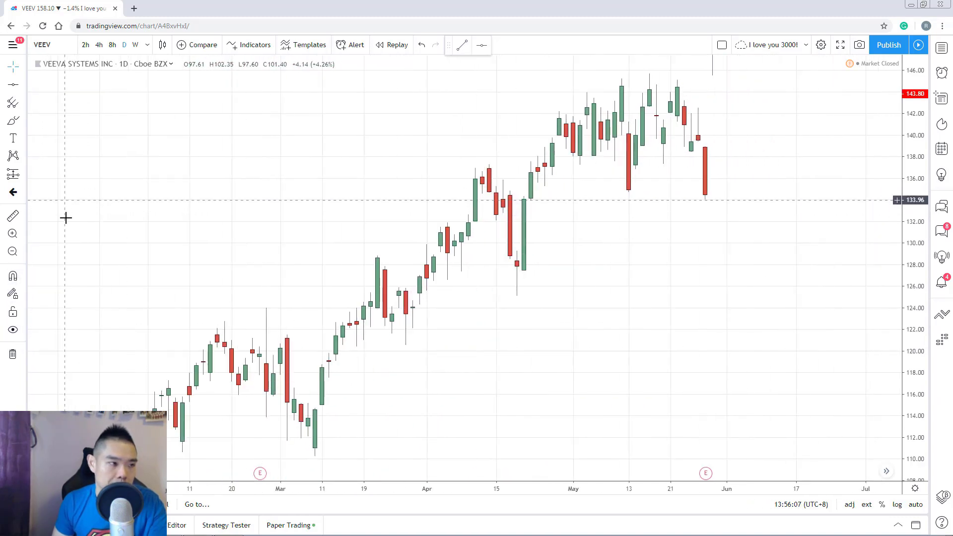
Restore the wider chart view and remove the Long Position drawing from the chart
left_click(15, 250)
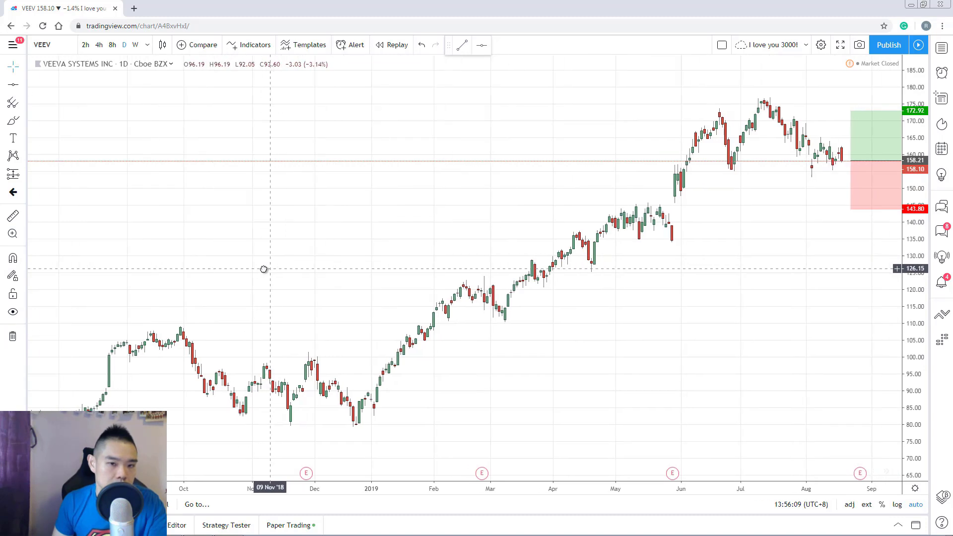
left_click(14, 336)
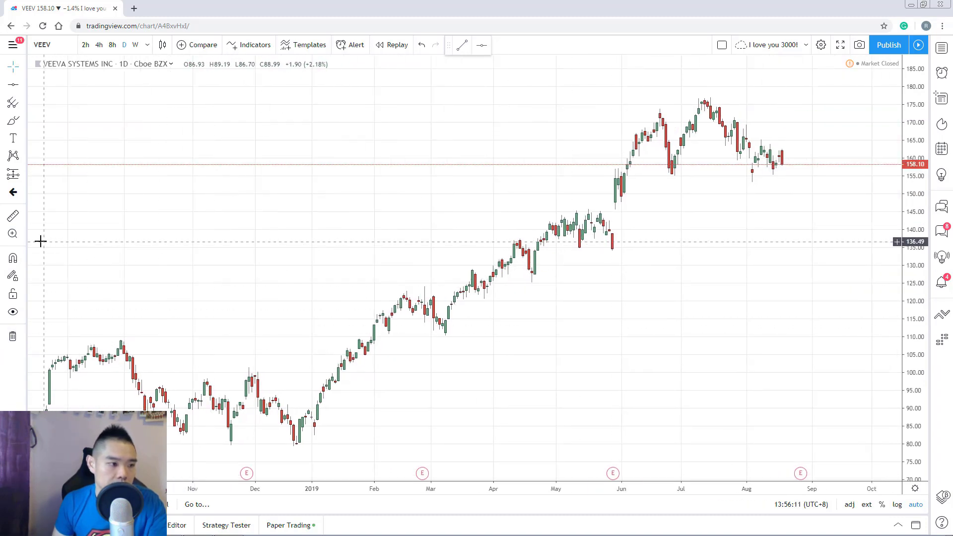
View the Weak Magnet and Strong Magnet options, and lock all drawings
left_click(26, 262)
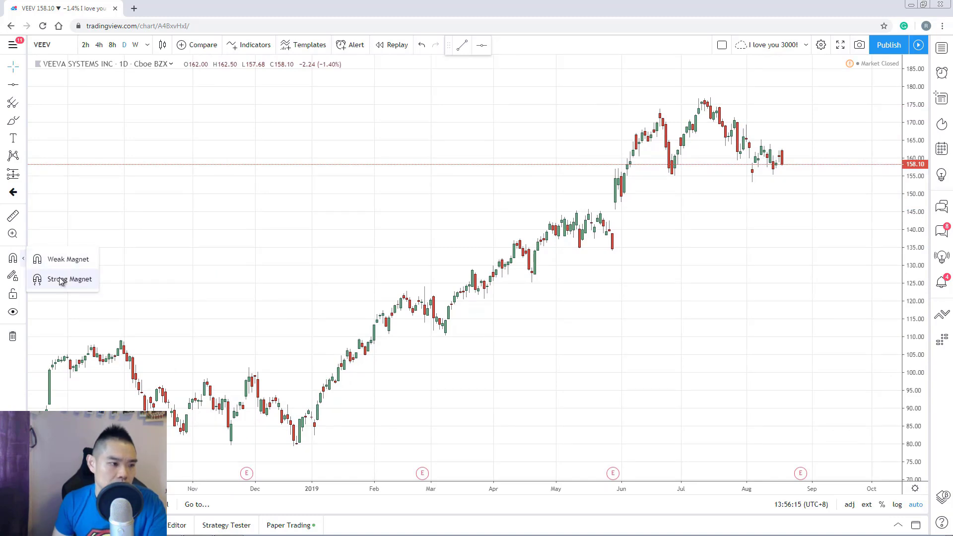
left_click(19, 265)
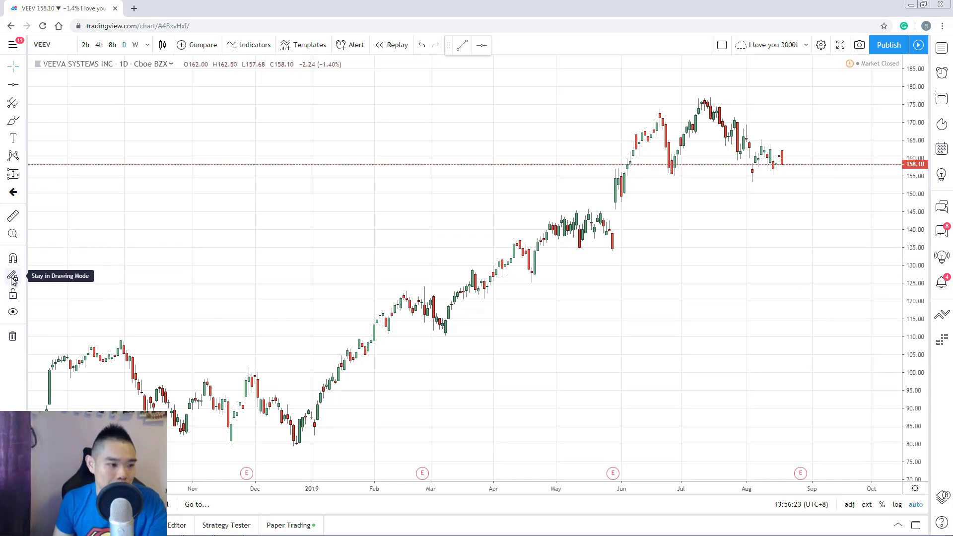
left_click(13, 295)
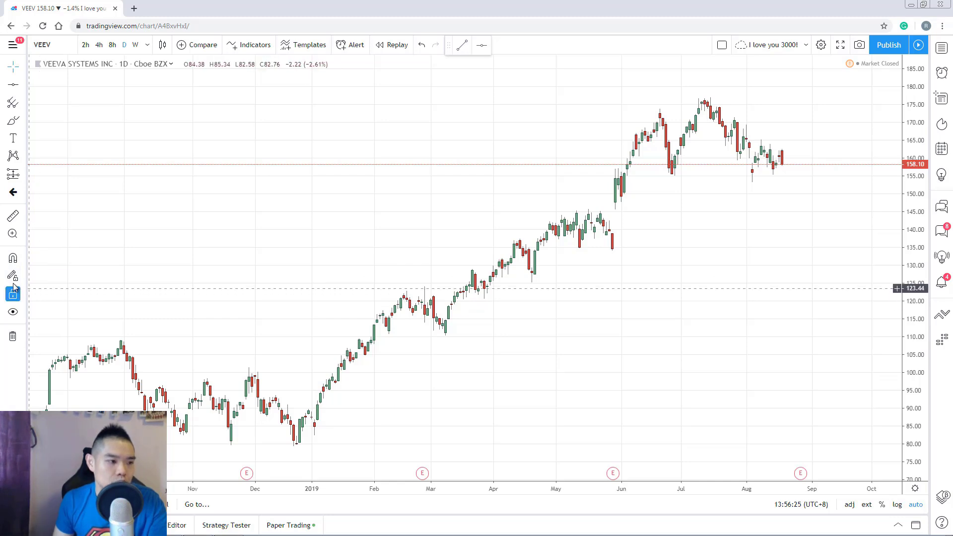
Draw a trend line along the rise from about March to May 2019 and delete it
left_click(461, 45)
left_click(463, 260)
left_click(574, 213)
key("Delete")
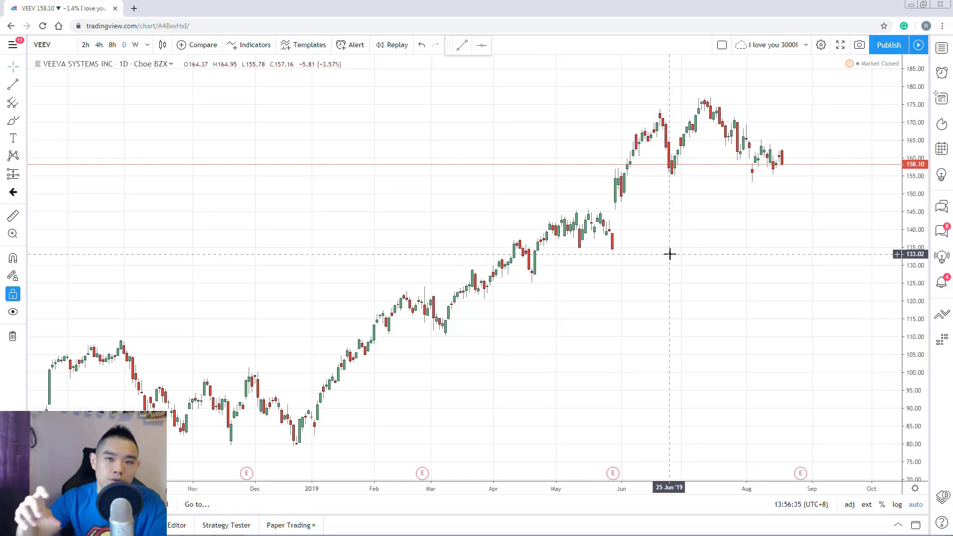
Place two horizontal lines on the chart, at about 134.83 and about 109.15
left_click(484, 47)
left_click(464, 247)
left_click(485, 47)
left_click(463, 339)
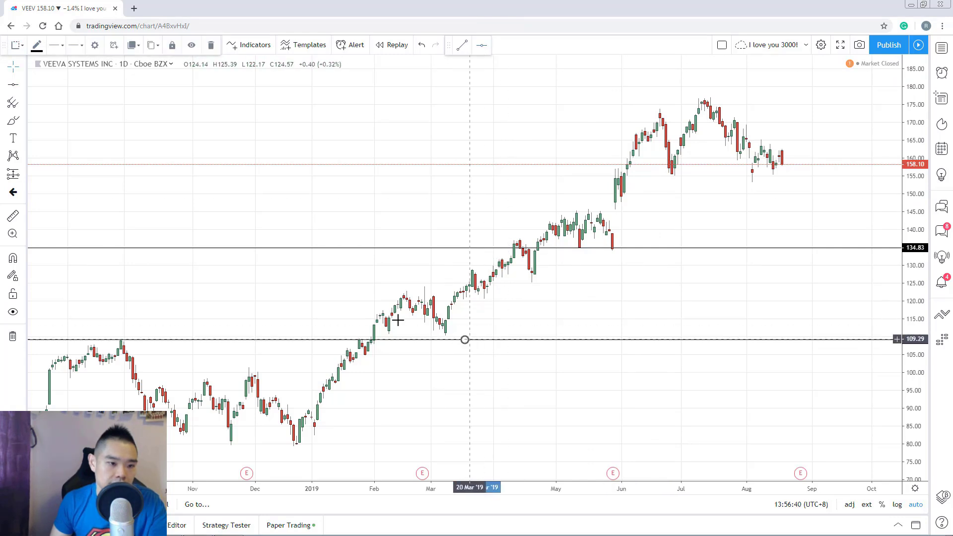
Lock all drawings and try to move the upper horizontal line, checking the lower one as well
left_click(13, 295)
left_click(440, 246)
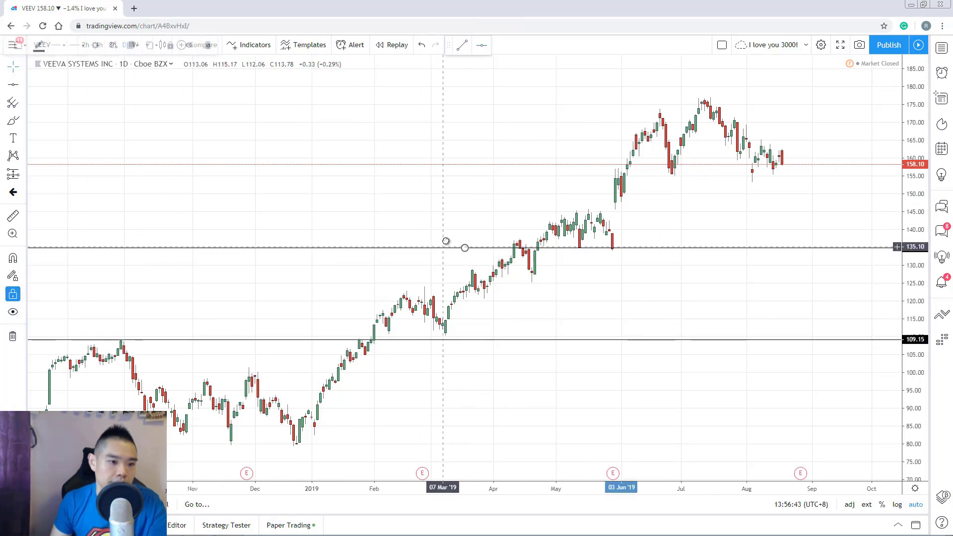
left_click_drag(445, 240, 451, 238)
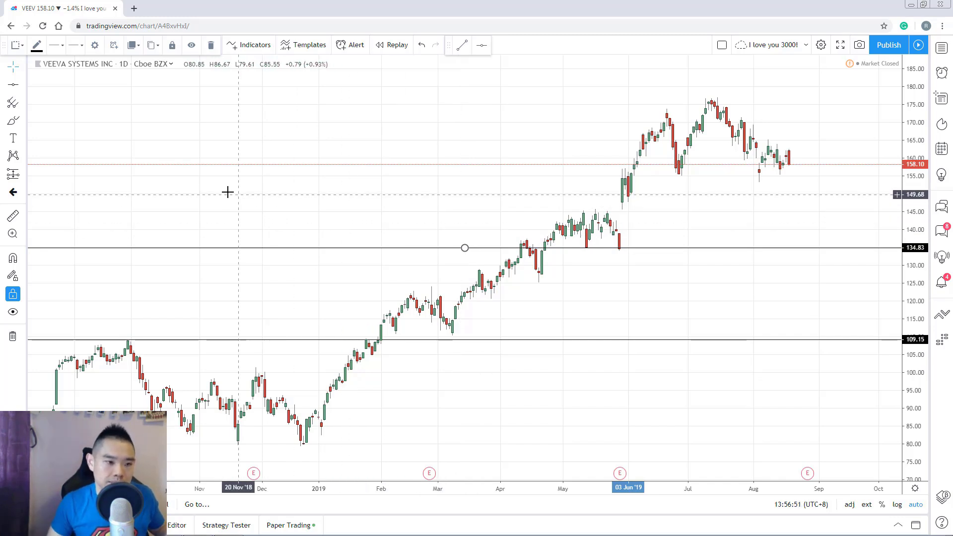
scroll(231, 255, "left", 10)
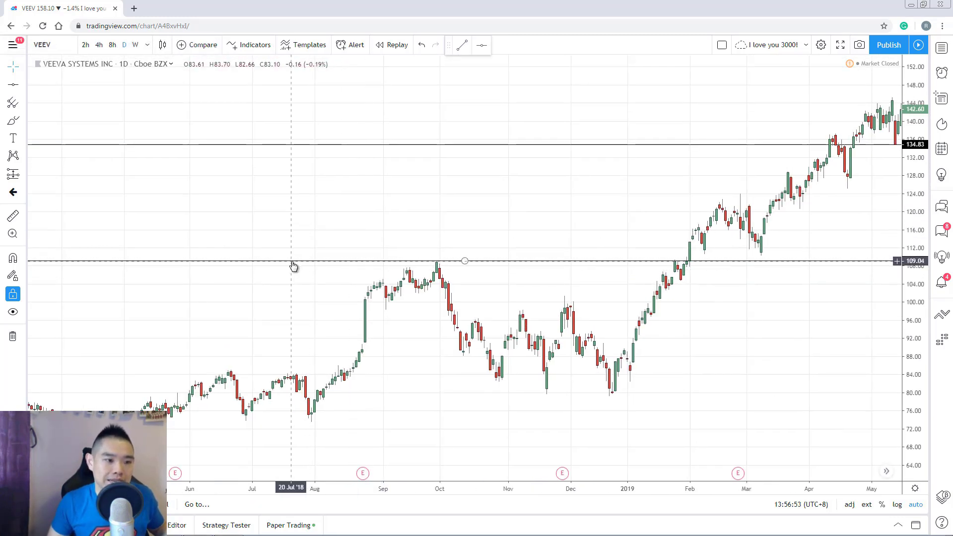
left_click(291, 261)
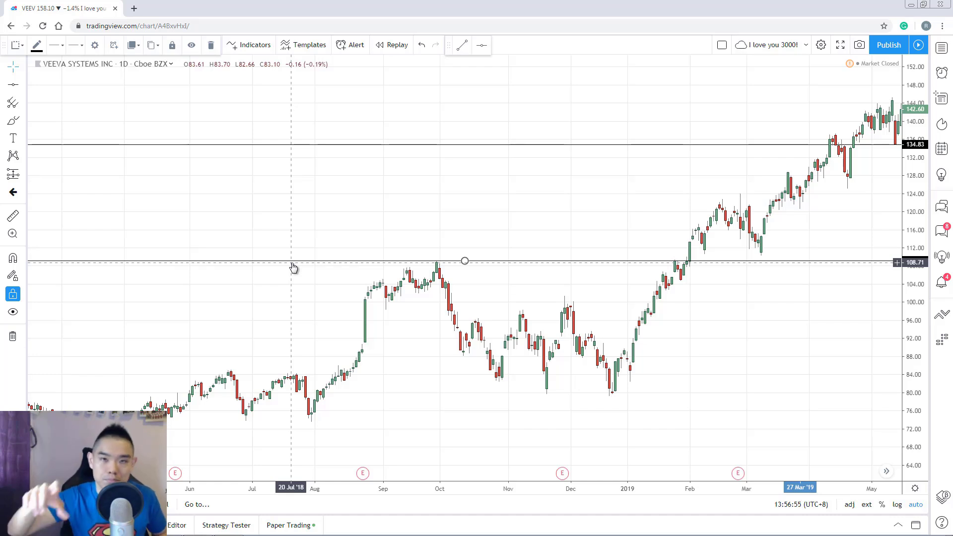
Unlock all drawings, move the lower horizontal line down to about 69.57 and undo the move
left_click(13, 293)
left_click_drag(96, 265, 738, 444)
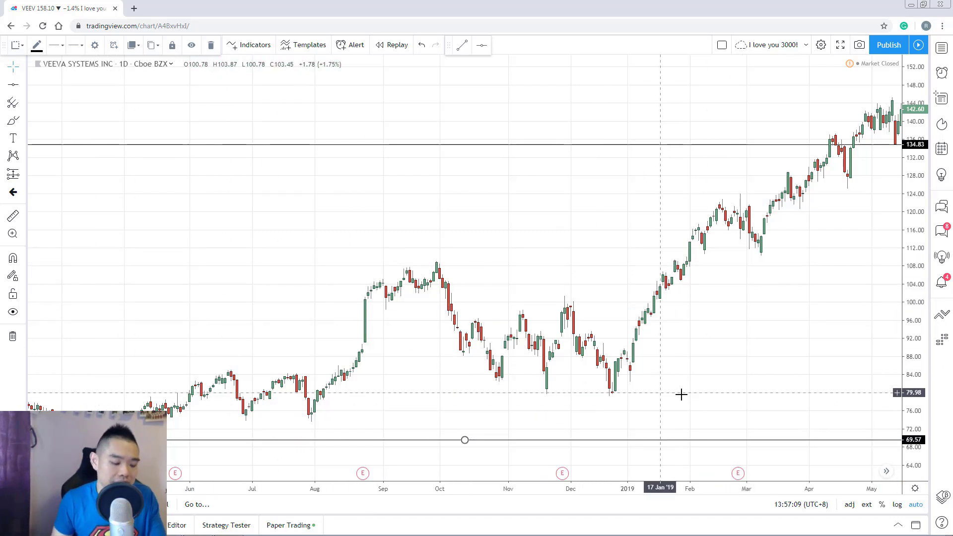
left_click(680, 395)
key("ctrl+z")
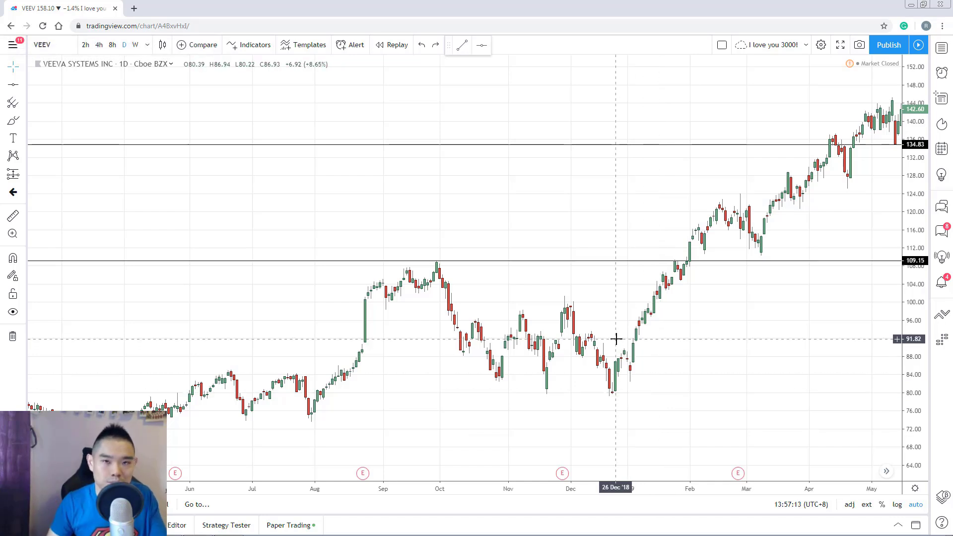
Hide all drawings and show them again, and view the options for removing drawings and indicators
left_click(13, 312)
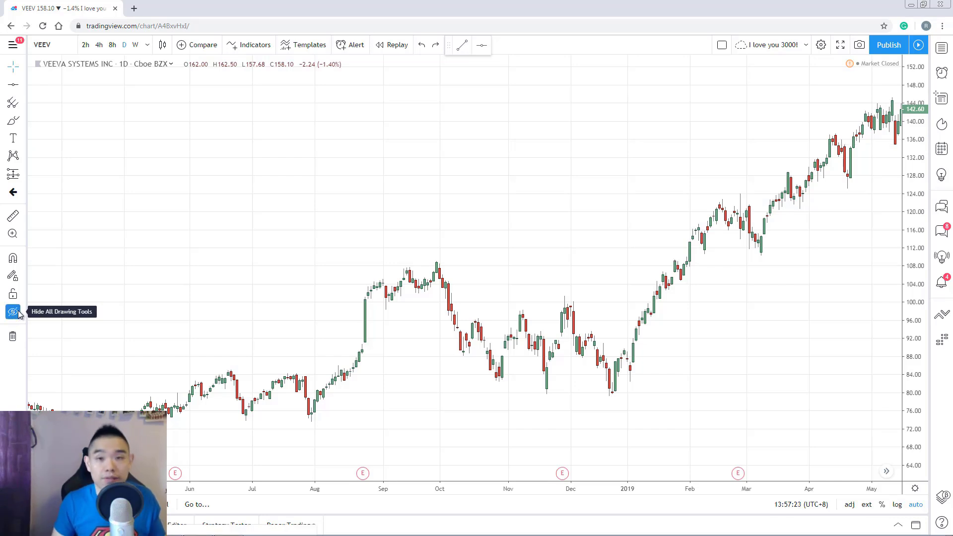
left_click(13, 311)
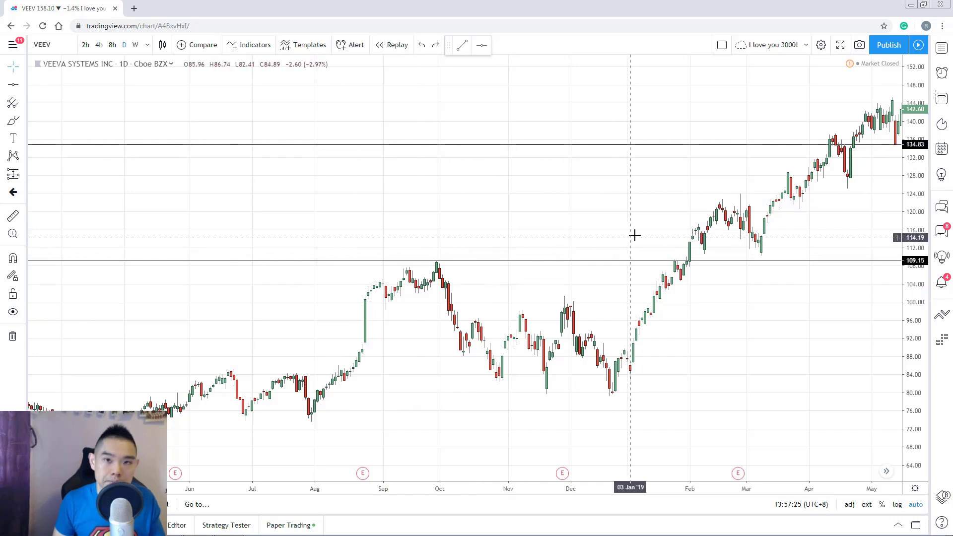
left_click(22, 337)
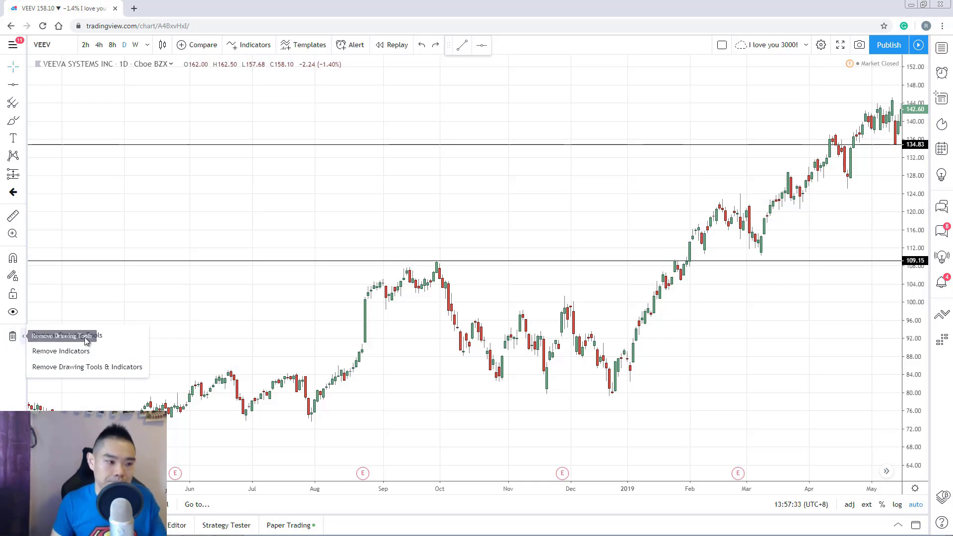
left_click(155, 314)
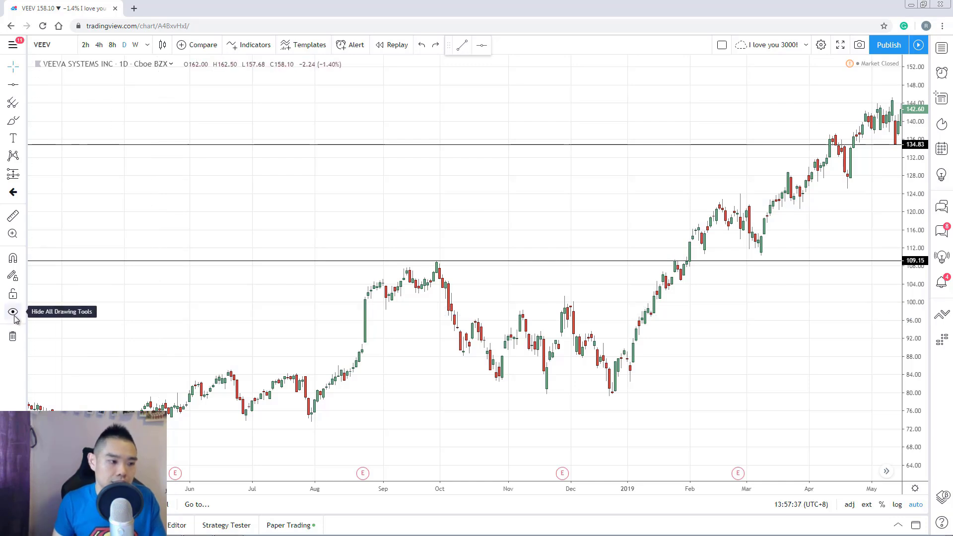
Open a new price alert for VEEV and dismiss it without creating it
left_click_drag(589, 355, 540, 367)
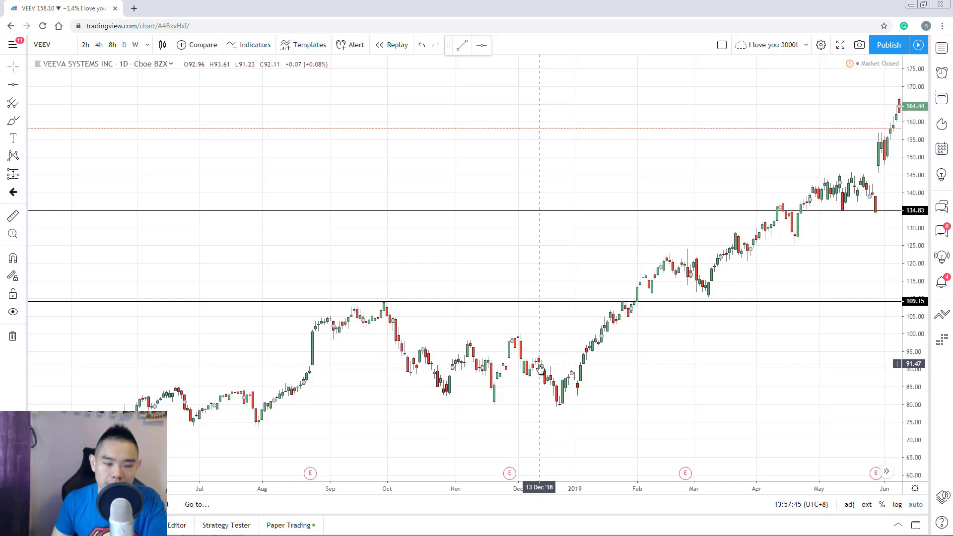
left_click_drag(603, 256, 424, 264)
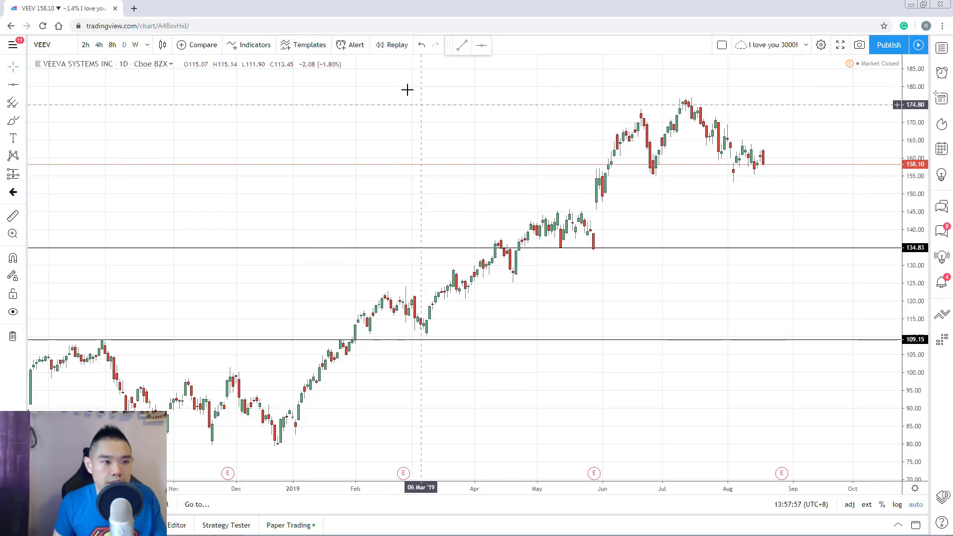
left_click(353, 45)
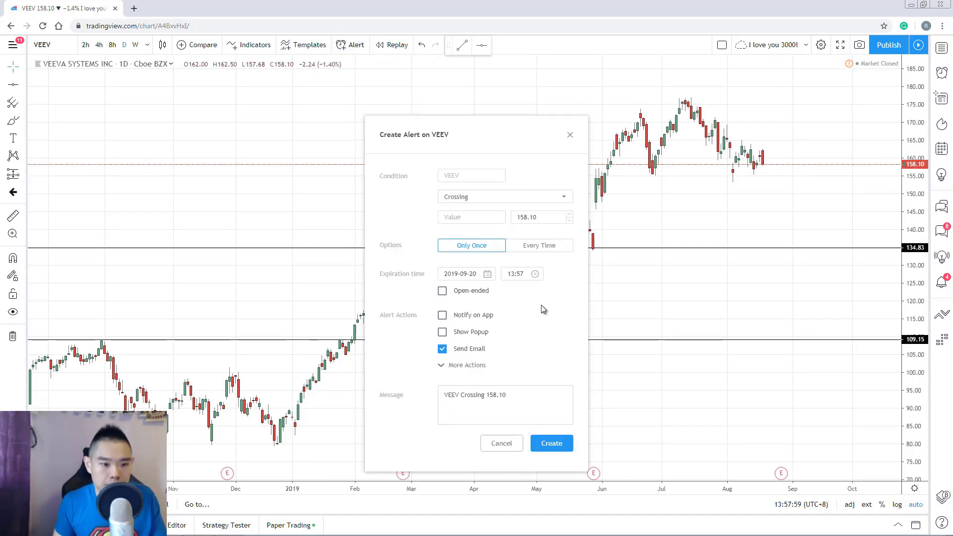
left_click(569, 135)
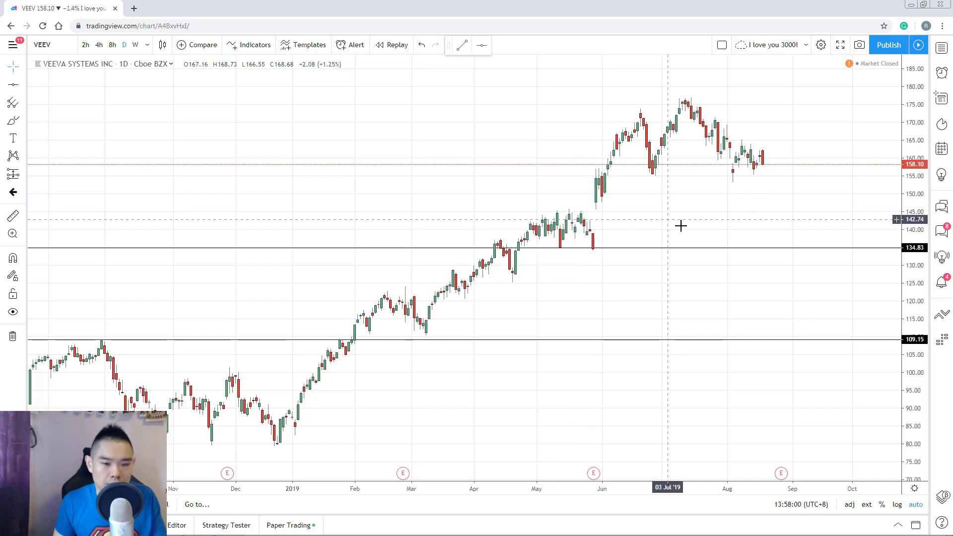
right_click(782, 248)
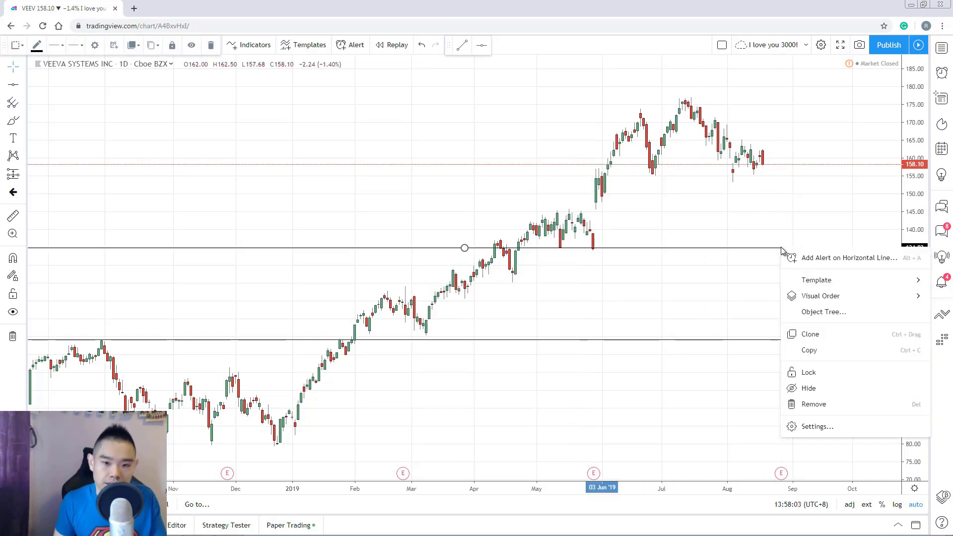
left_click(835, 260)
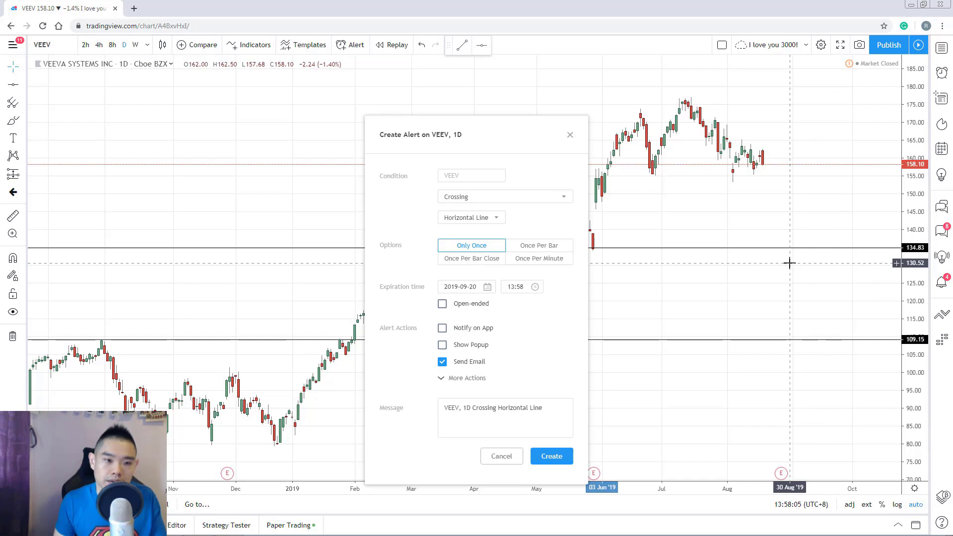
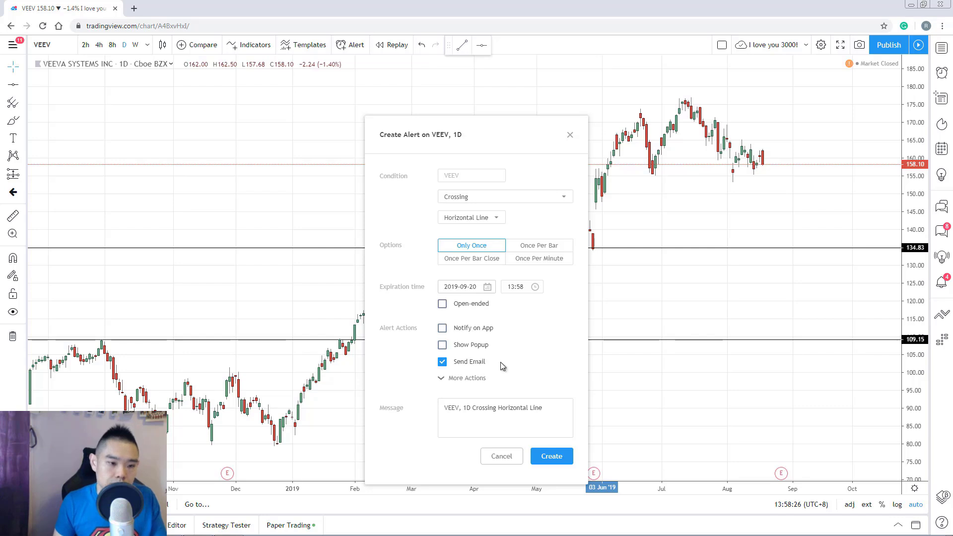
left_click(463, 379)
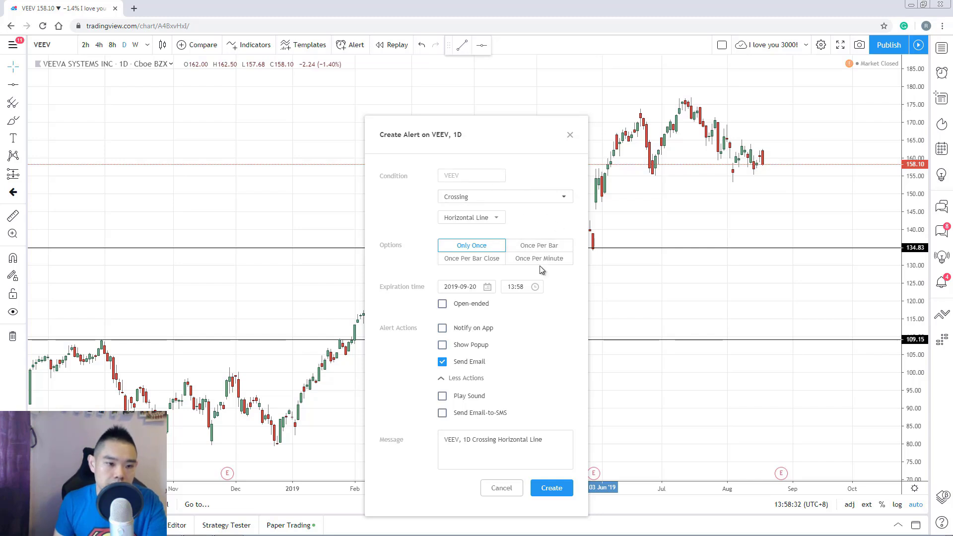
left_click(514, 201)
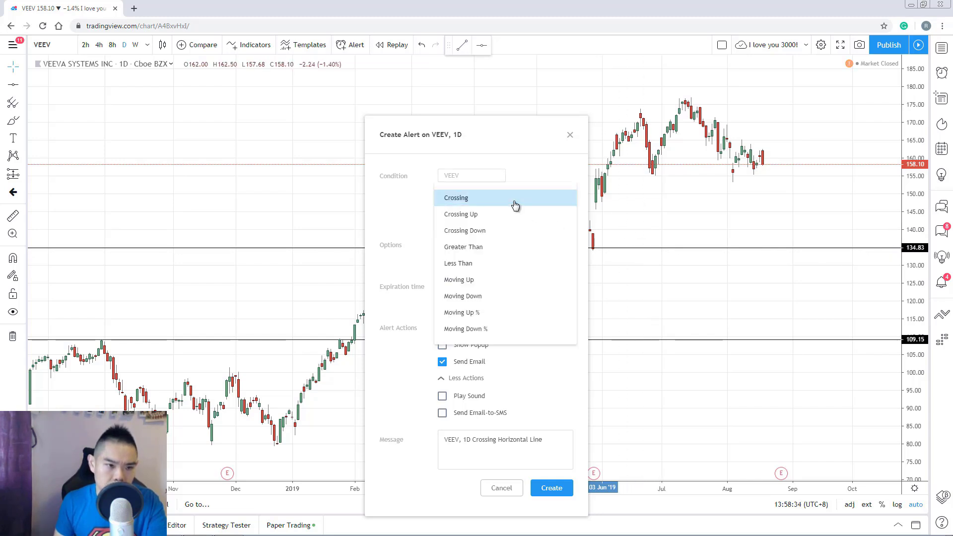
left_click(515, 205)
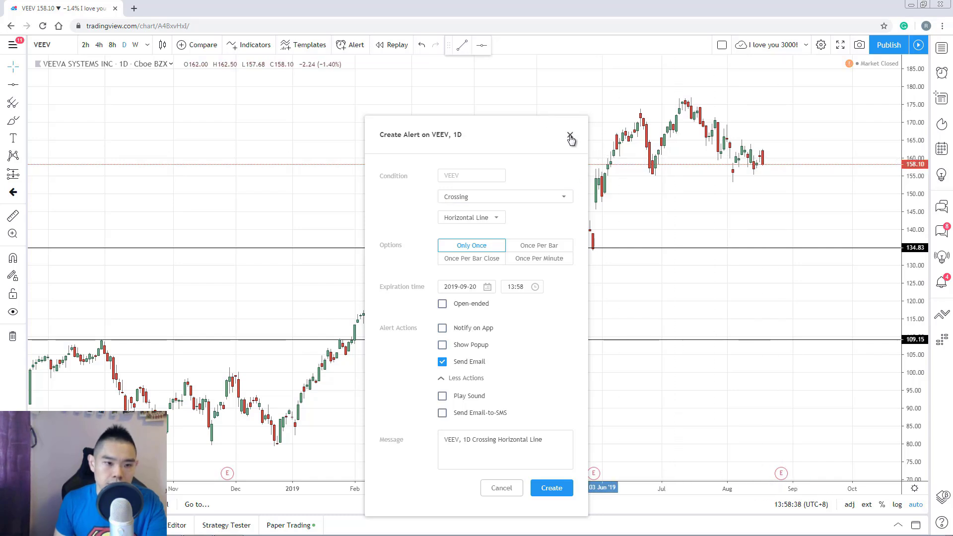
left_click_drag(571, 139, 538, 122)
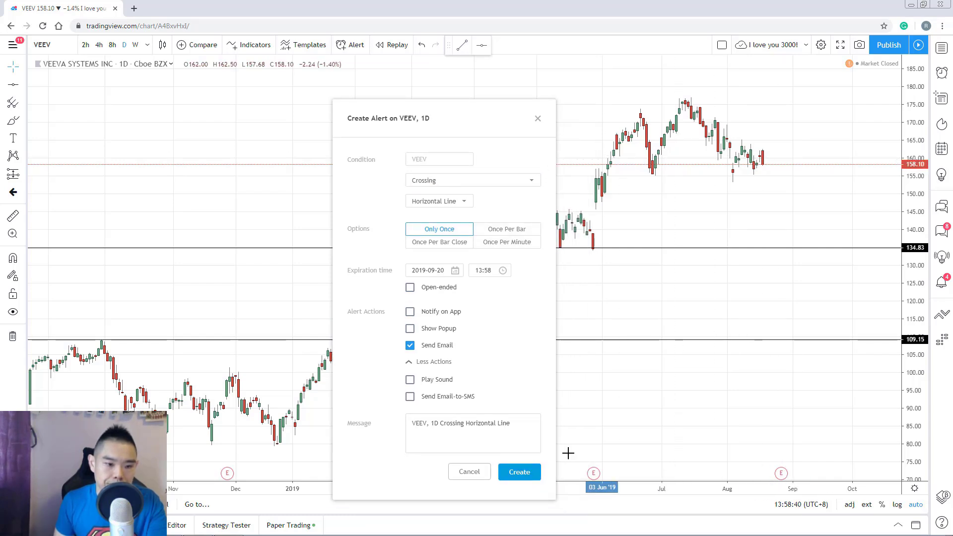
key("Escape")
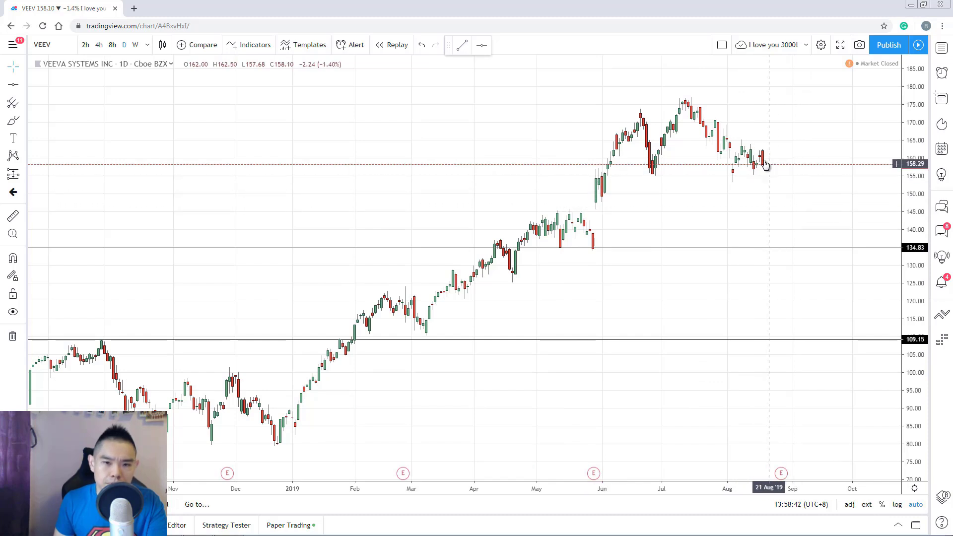
View the settings of the 134.83 horizontal line and close them without changes
double_click(780, 250)
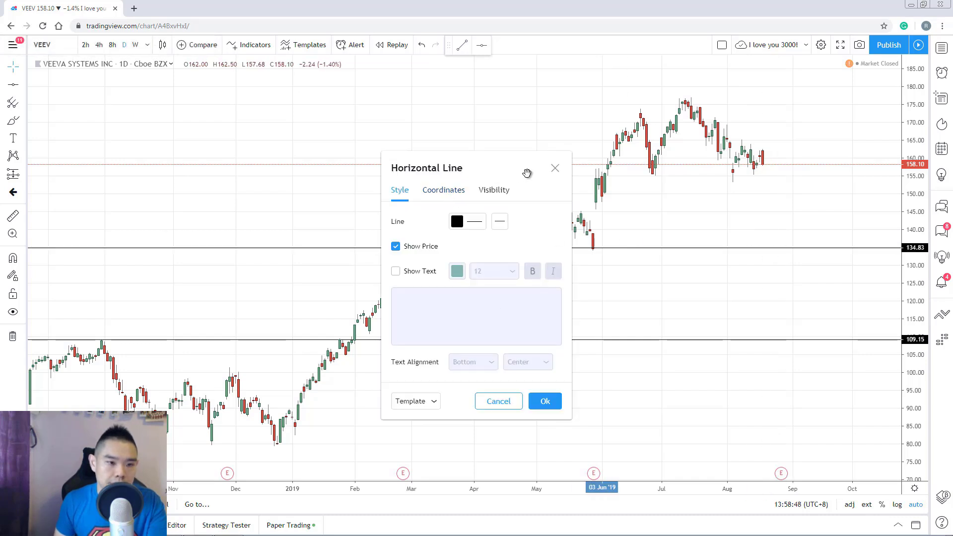
left_click(554, 168)
double_click(460, 252)
left_click(555, 166)
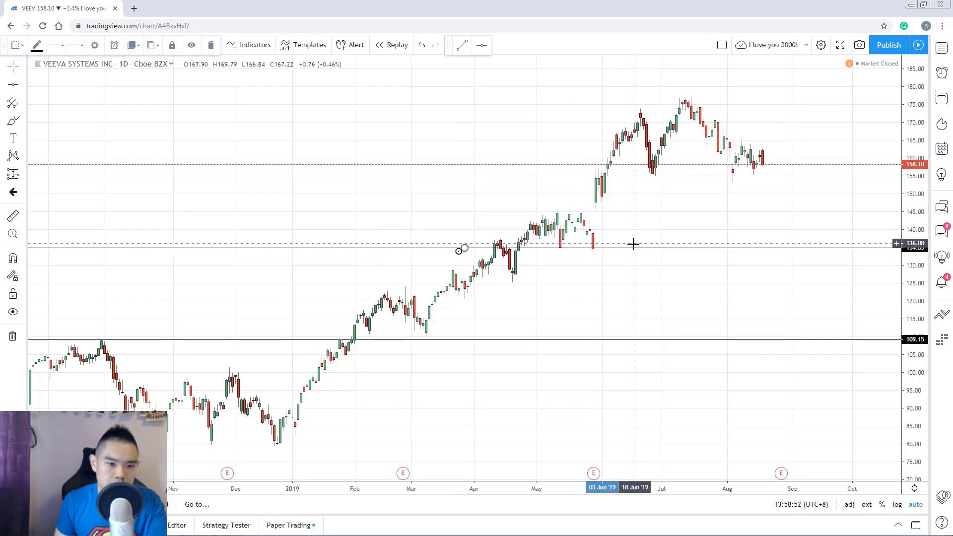
Open the 134.83 horizontal line's alert for editing, set its condition to Crossing a Value of 140 and discard the edit
right_click(631, 243)
right_click(631, 251)
left_click(646, 260)
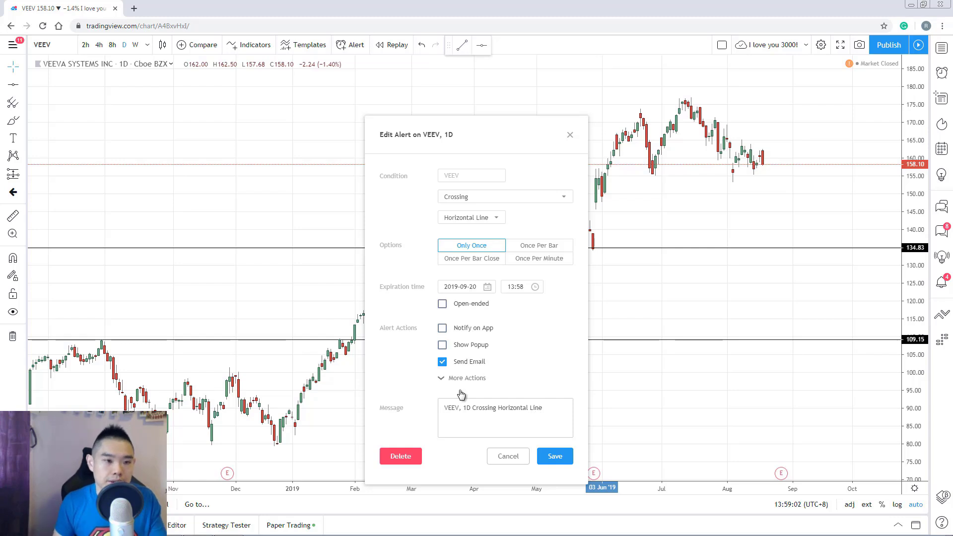
left_click(496, 222)
left_click(499, 216)
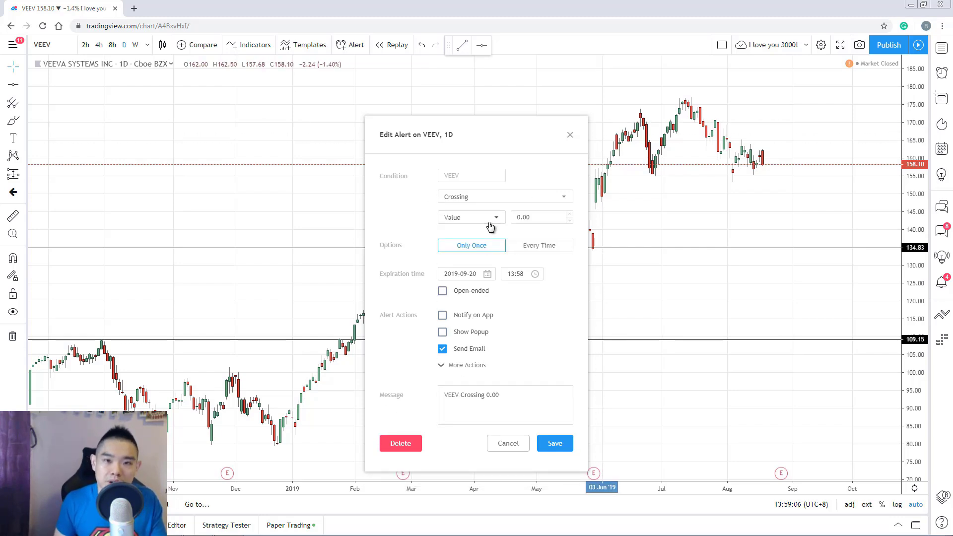
left_click(544, 218)
type("1410")
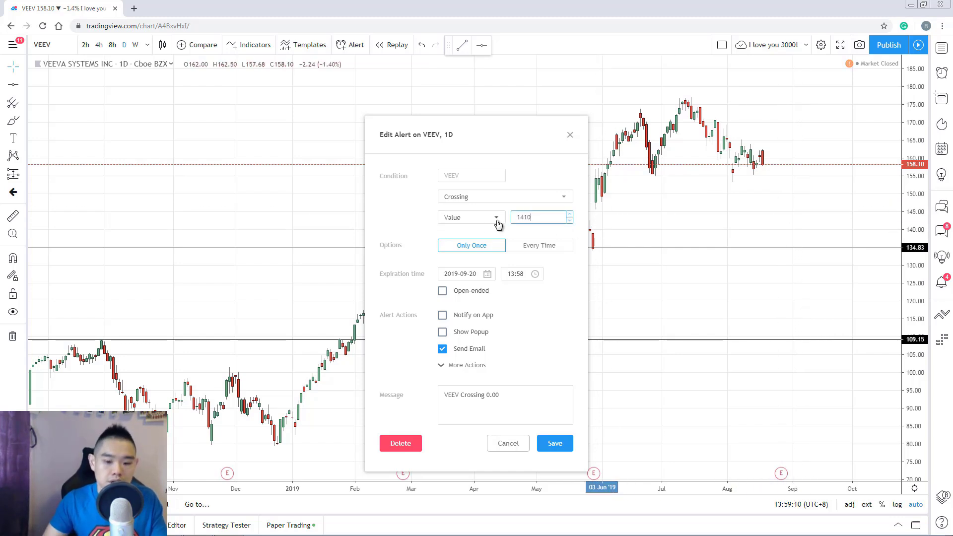
key("BackSpace")
key("BackSpace")
type("0")
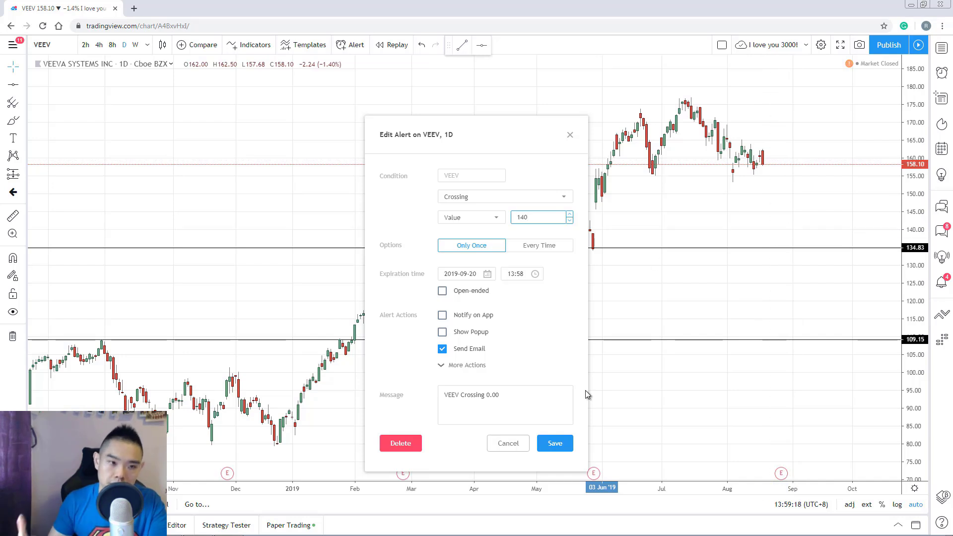
left_click(570, 135)
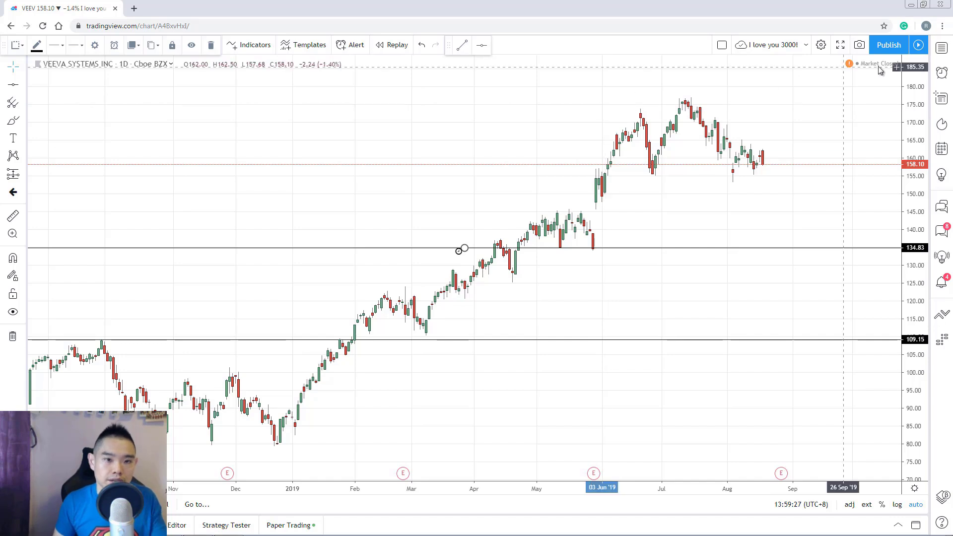
Show the Examples watchlist and load the NZDJPY chart from it
left_click(941, 49)
left_click(844, 105)
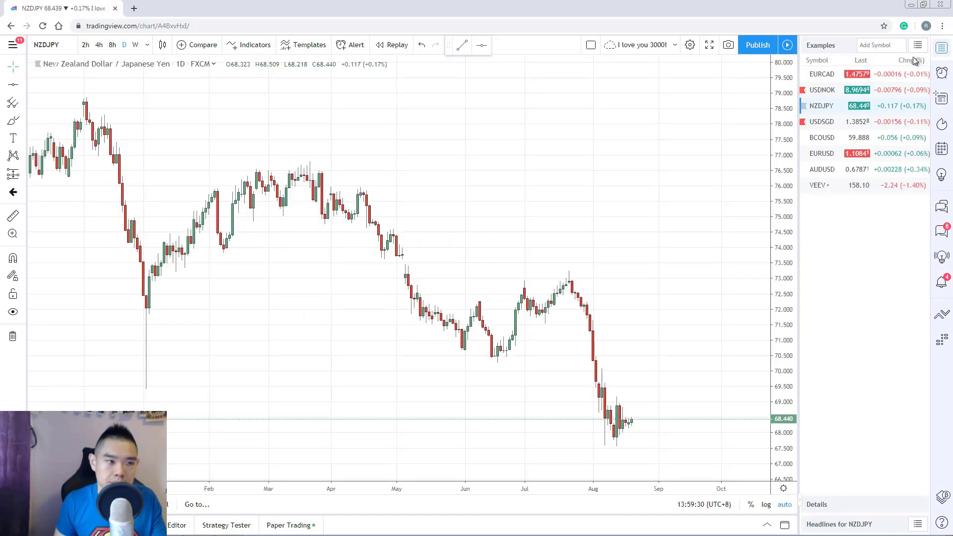
Hide the watchlist and draw a horizontal line at about 68.88 on the NZDJPY chart in the 2-hour timeframe
left_click(941, 48)
left_click(90, 45)
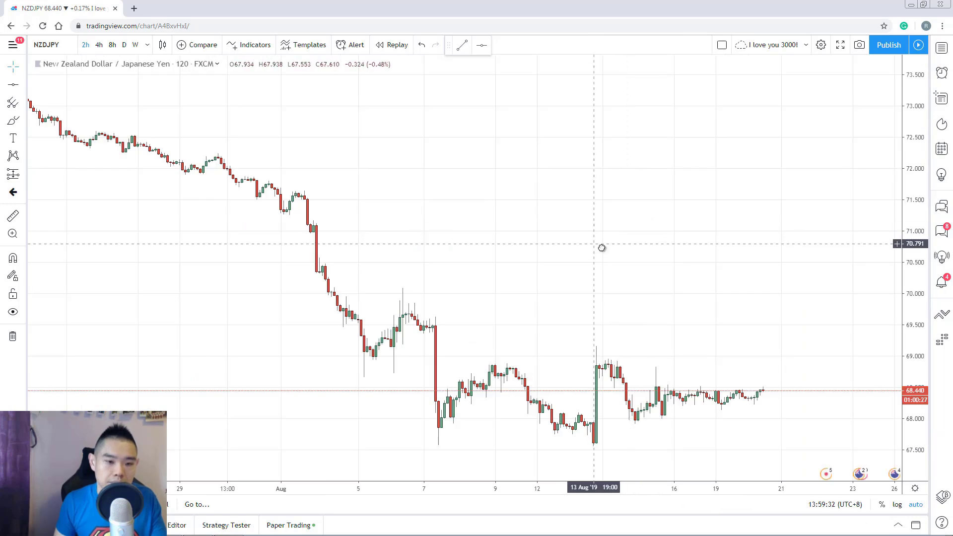
left_click(13, 85)
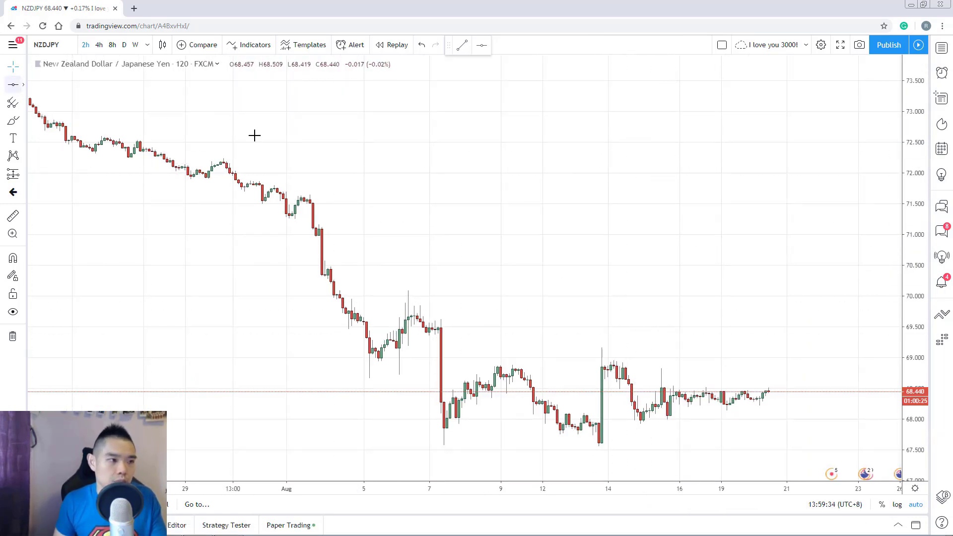
left_click(656, 365)
Start a new alert on the 68.88 horizontal line, view its expiration calendar and try to make it open-ended
right_click(714, 369)
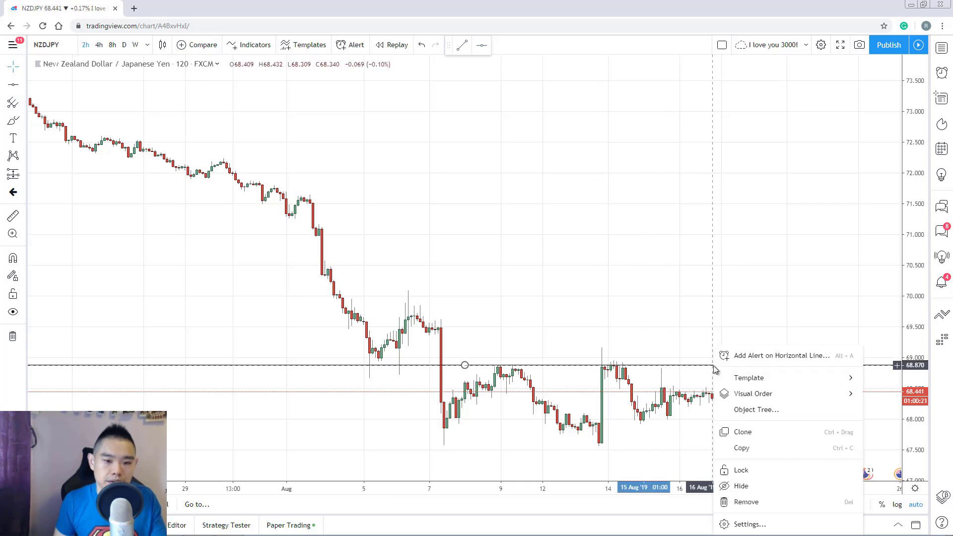
left_click(742, 355)
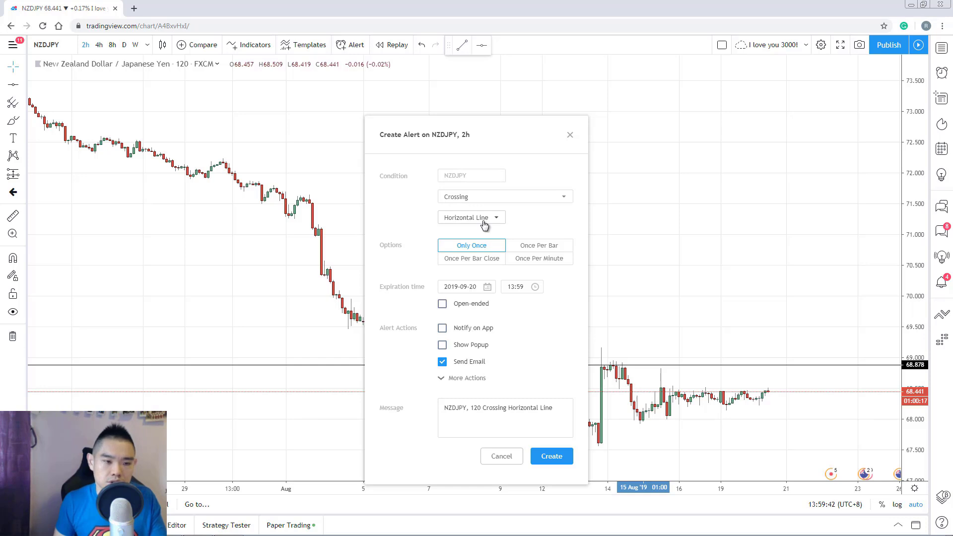
left_click(487, 288)
left_click(488, 287)
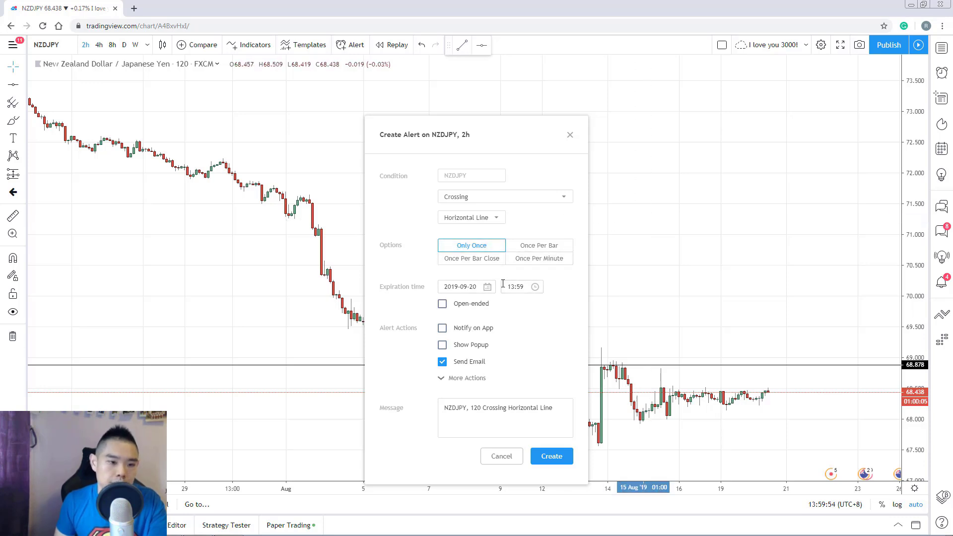
left_click(448, 306)
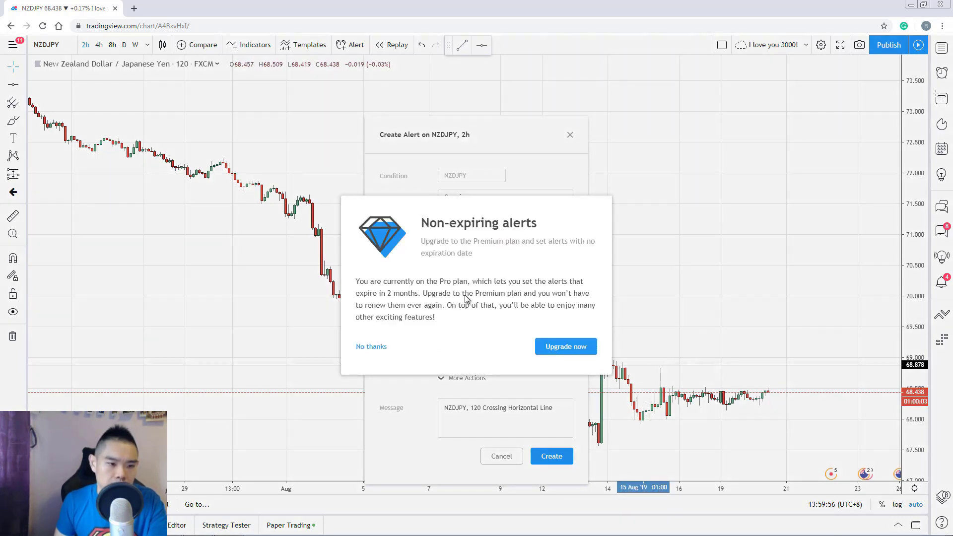
left_click(382, 346)
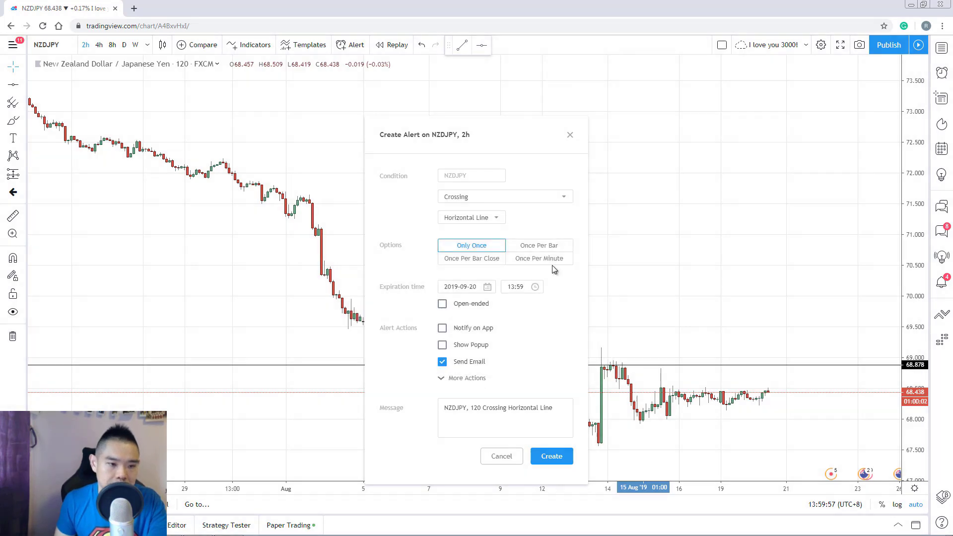
Set the alert's expiration date to 2019-09-27 and create it with condition Crossing, Only Once and Send Email
left_click(495, 287)
left_click(528, 424)
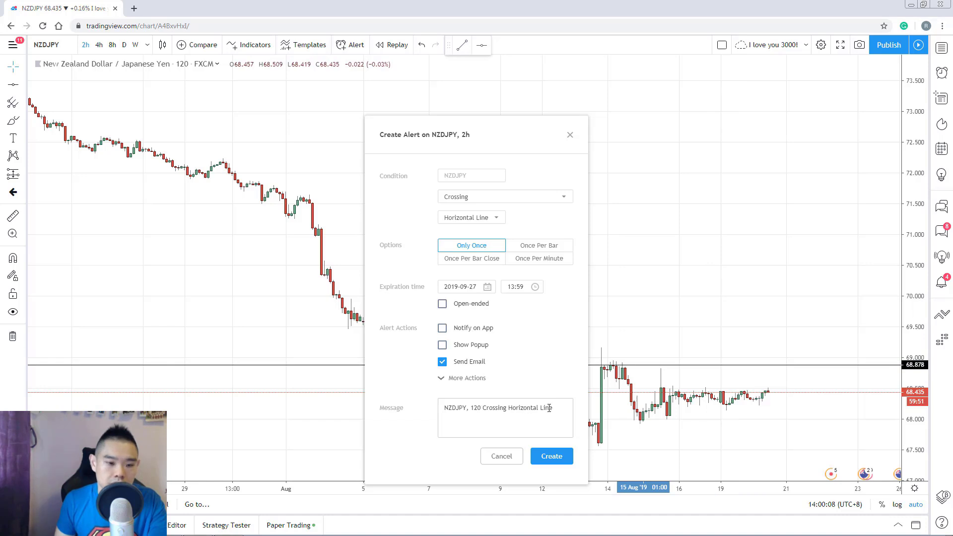
left_click(552, 454)
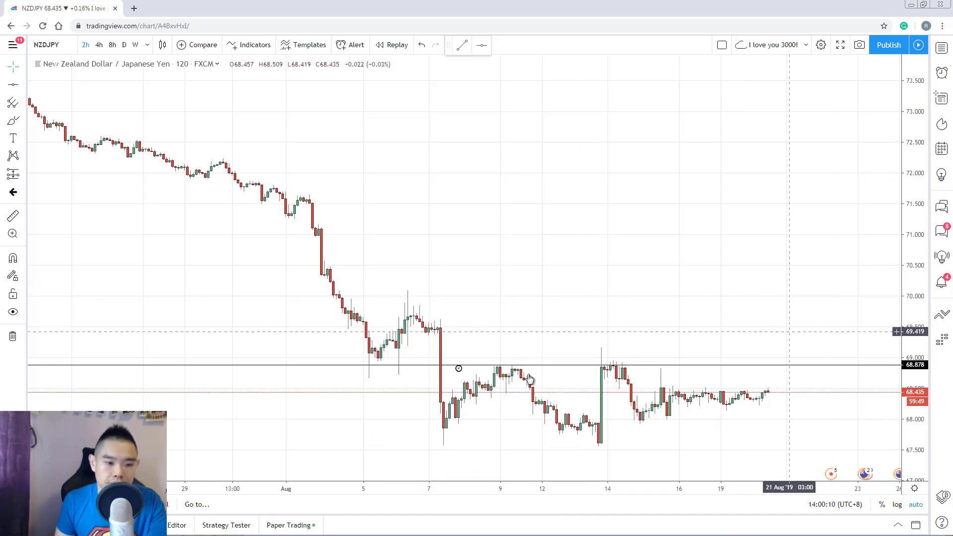